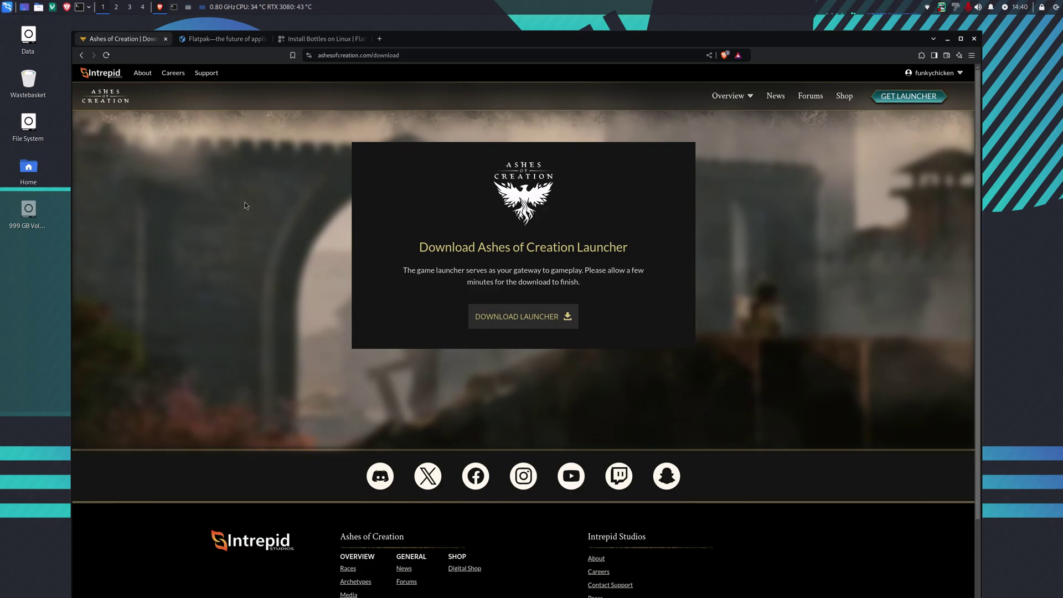
- Switch to the Flatpak tab showing the flatpak.org Debian setup guide
left_click(225, 42)
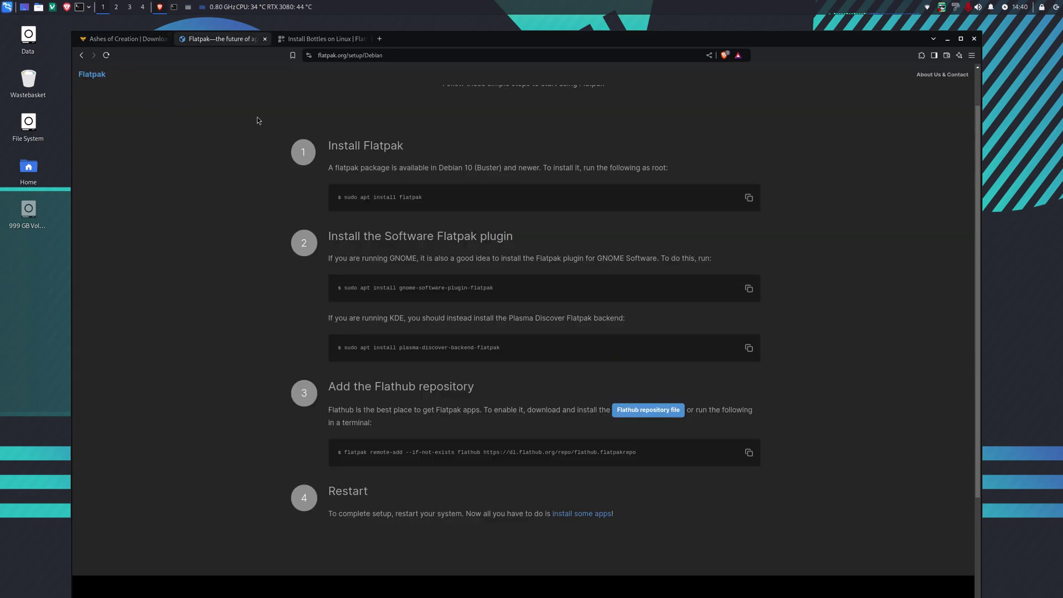
- Reopen and scroll through the Debian Flatpak steps, then switch to Flathub's Bottles page
left_click(82, 55)
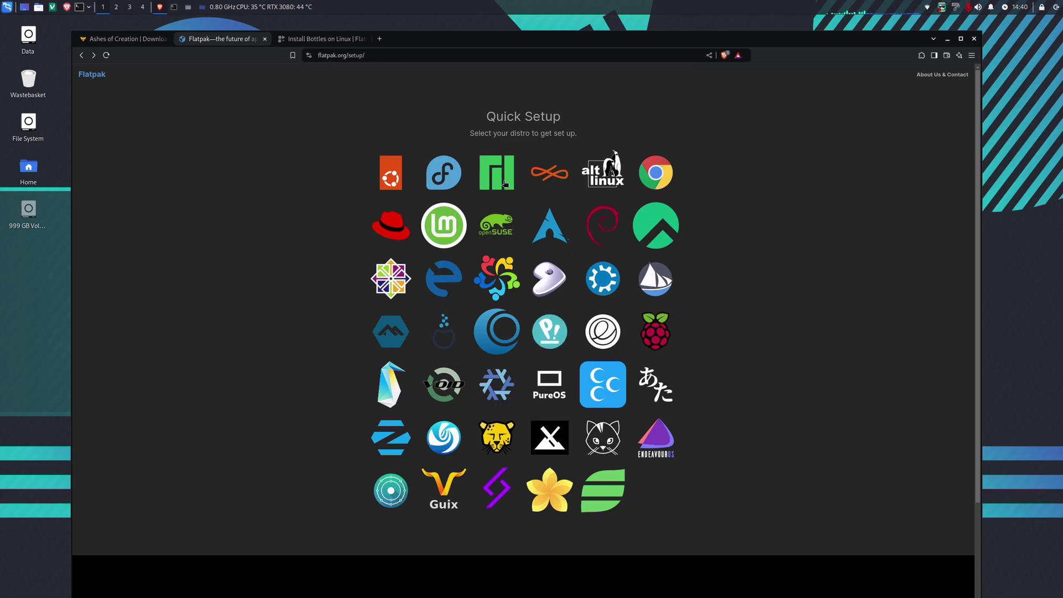
left_click(603, 227)
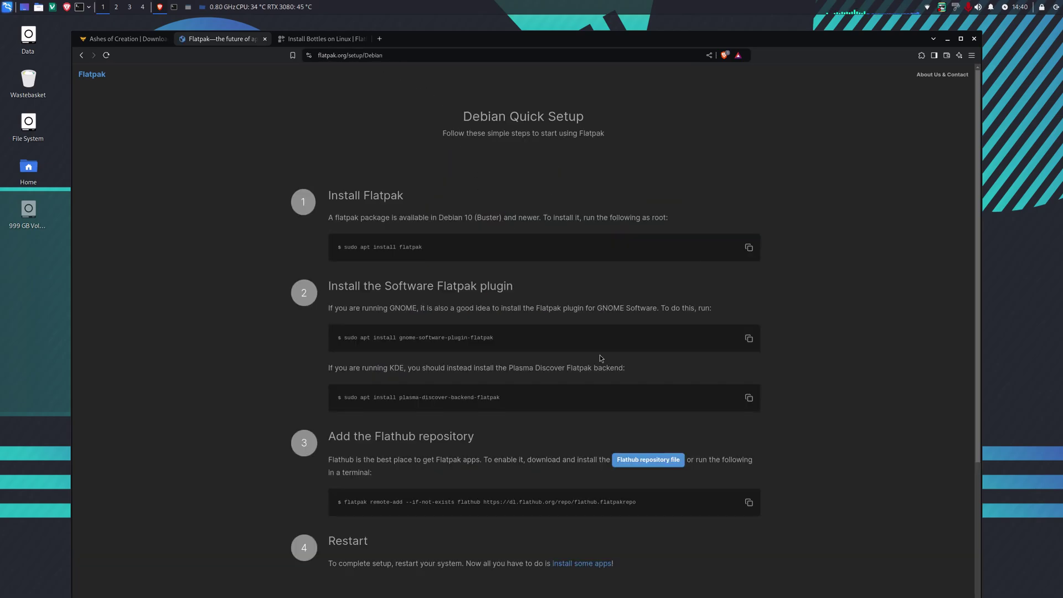
scroll(350, 114, "down", 3)
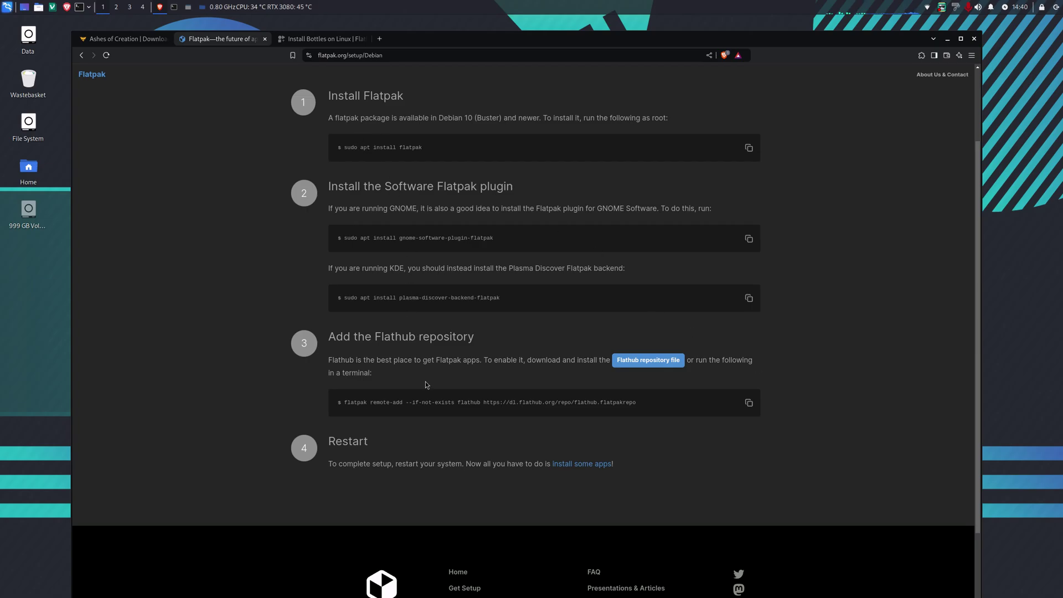
scroll(442, 231, "up", 3)
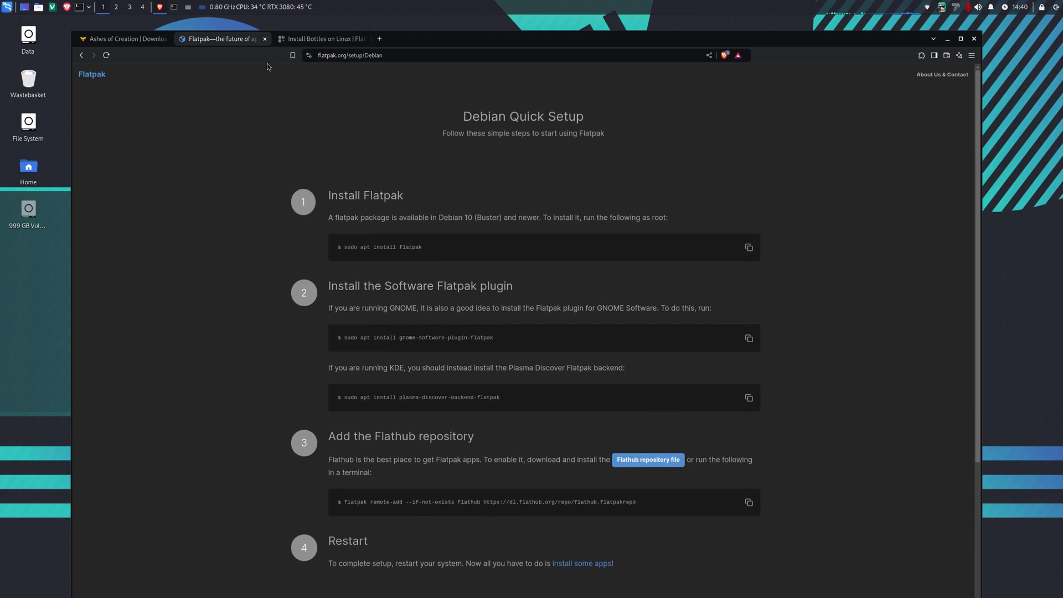
left_click(82, 55)
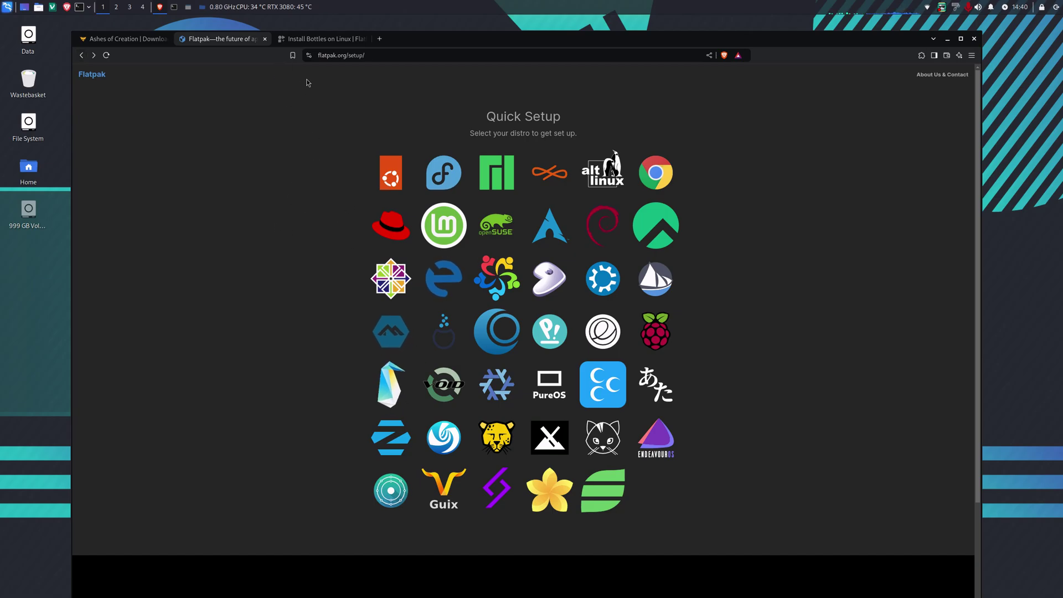
left_click(321, 40)
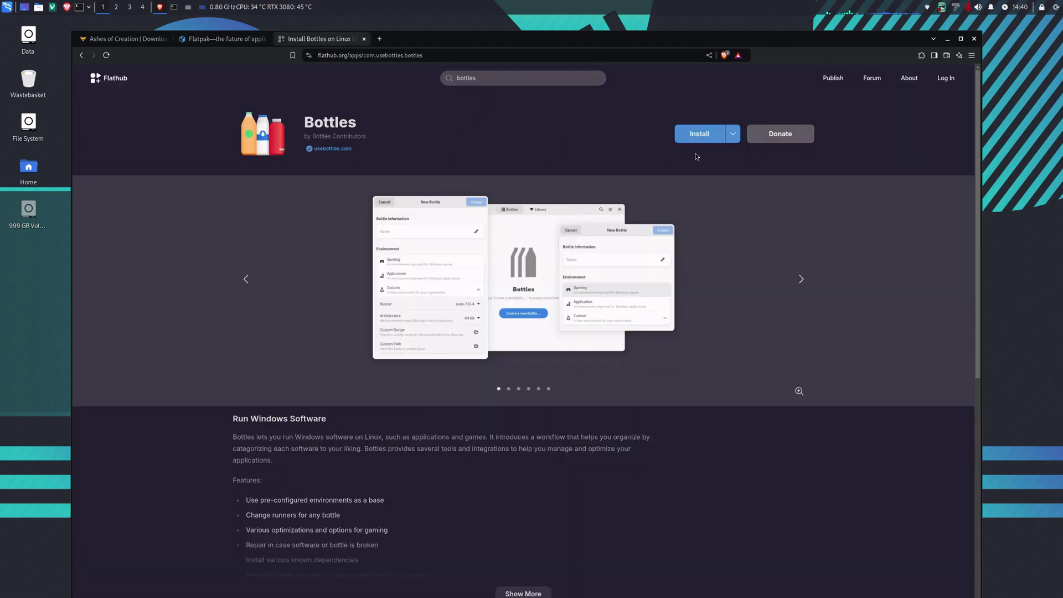
- Reveal and select the manual command 'flatpak install flathub com.usebottles.bottles'
left_click(732, 133)
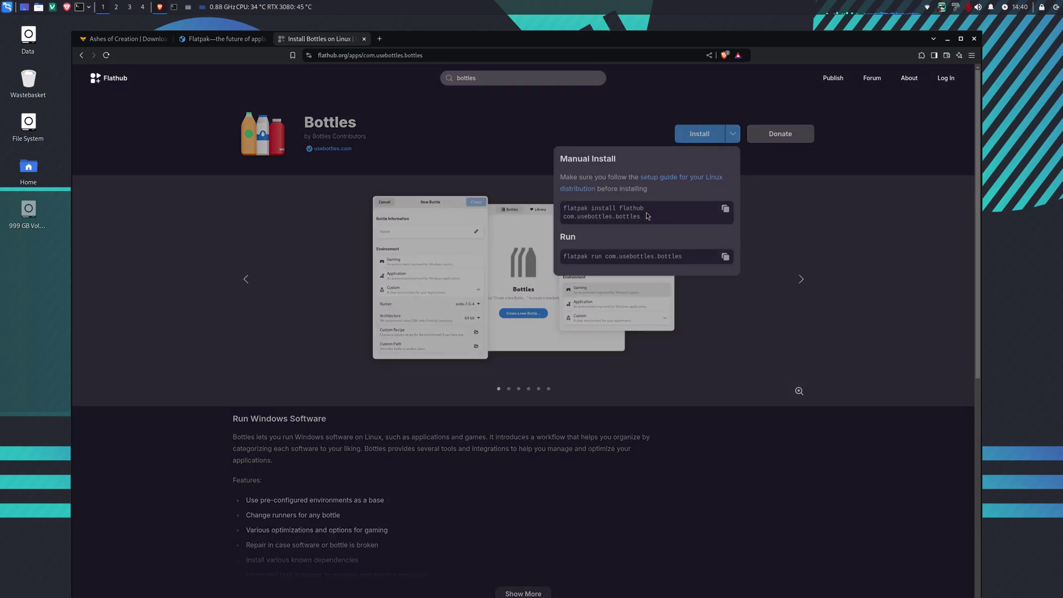
left_click_drag(649, 221, 605, 273)
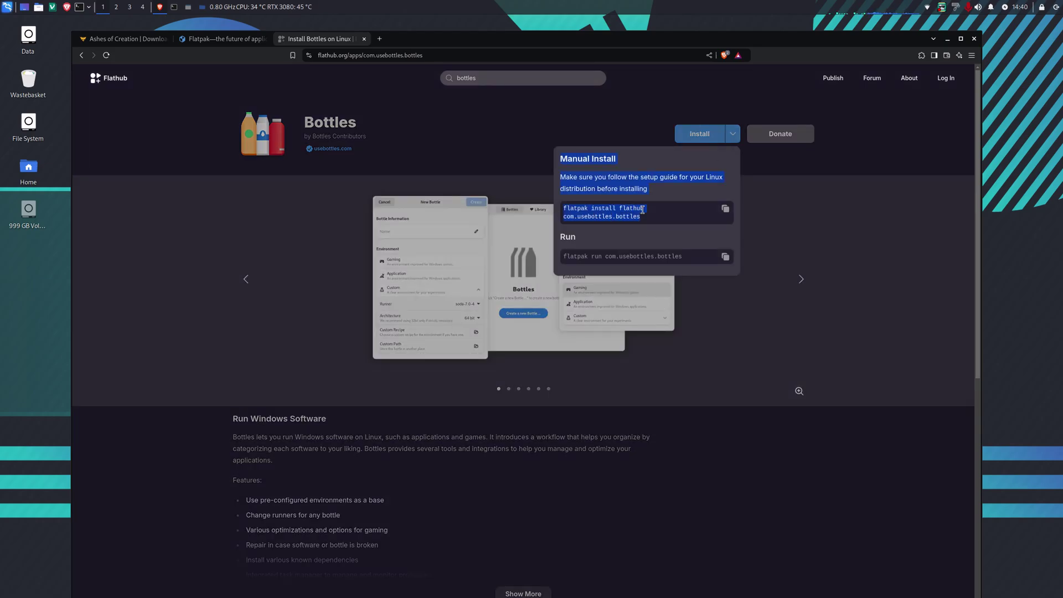
left_click(677, 221)
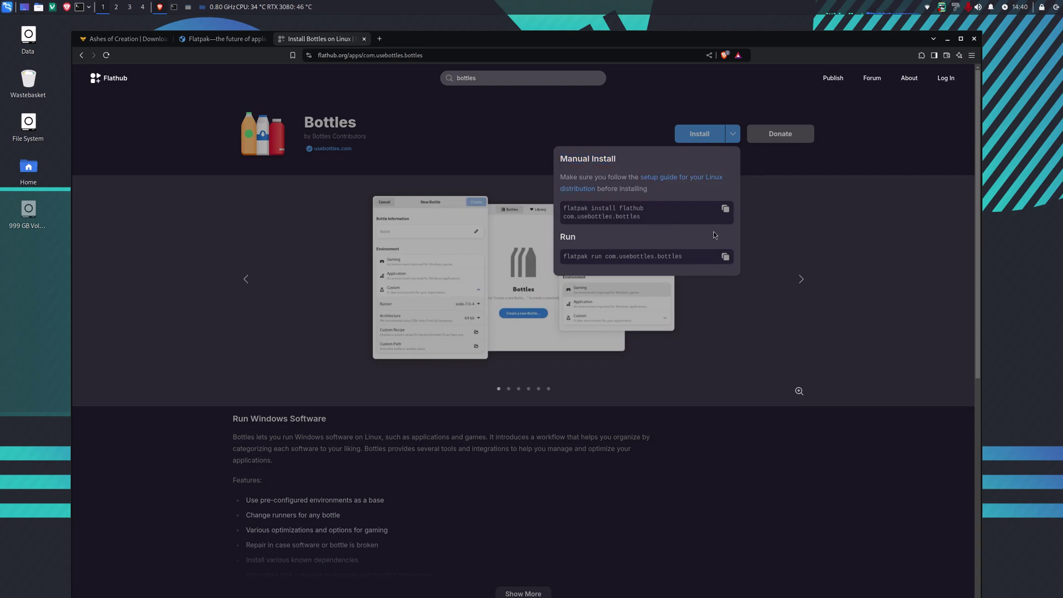
- Close the manual install panel and launch Bottles by searching 'bot'
left_click(177, 239)
left_click(8, 7)
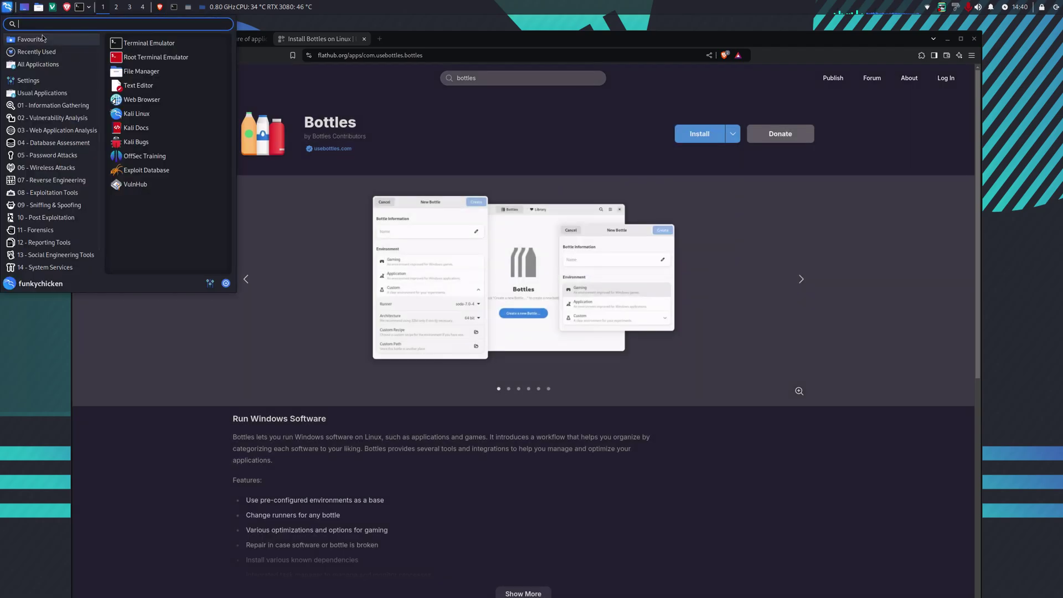
type("bott")
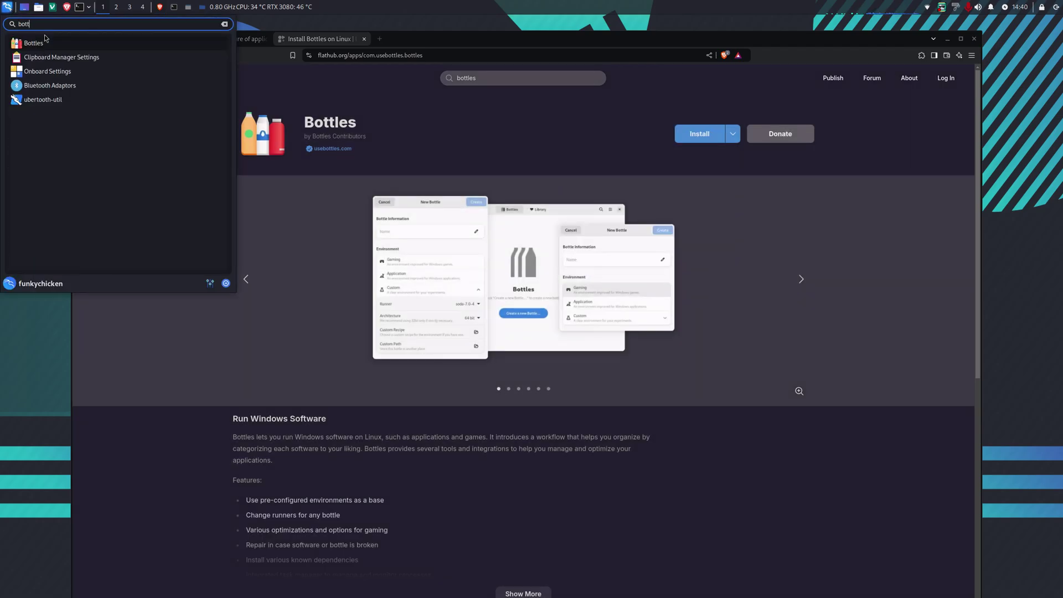
key("Return")
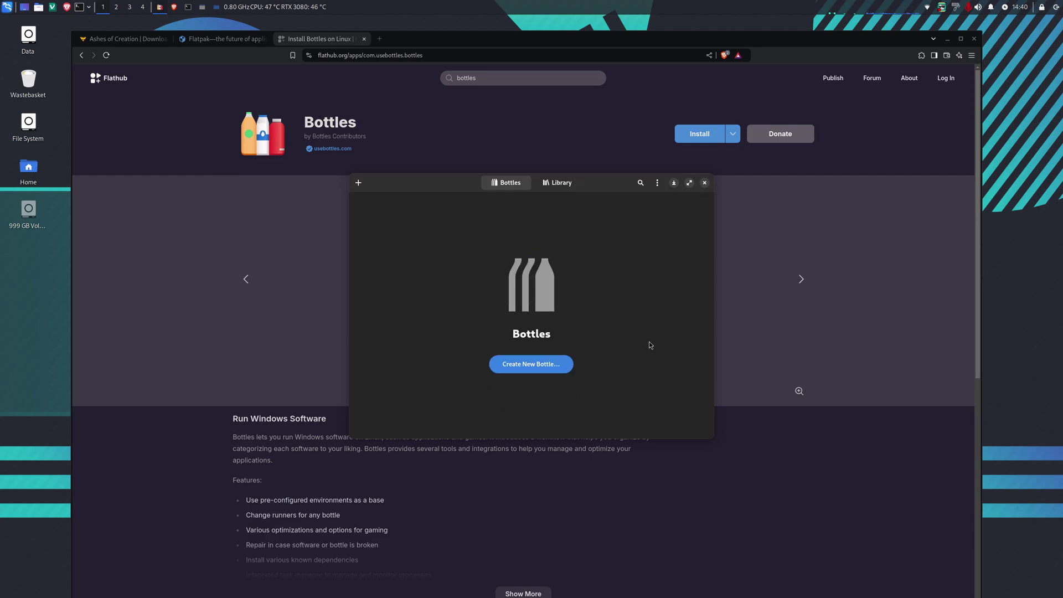
- Create a new bottle named 'Ashes' with the Gaming environment
left_click(531, 370)
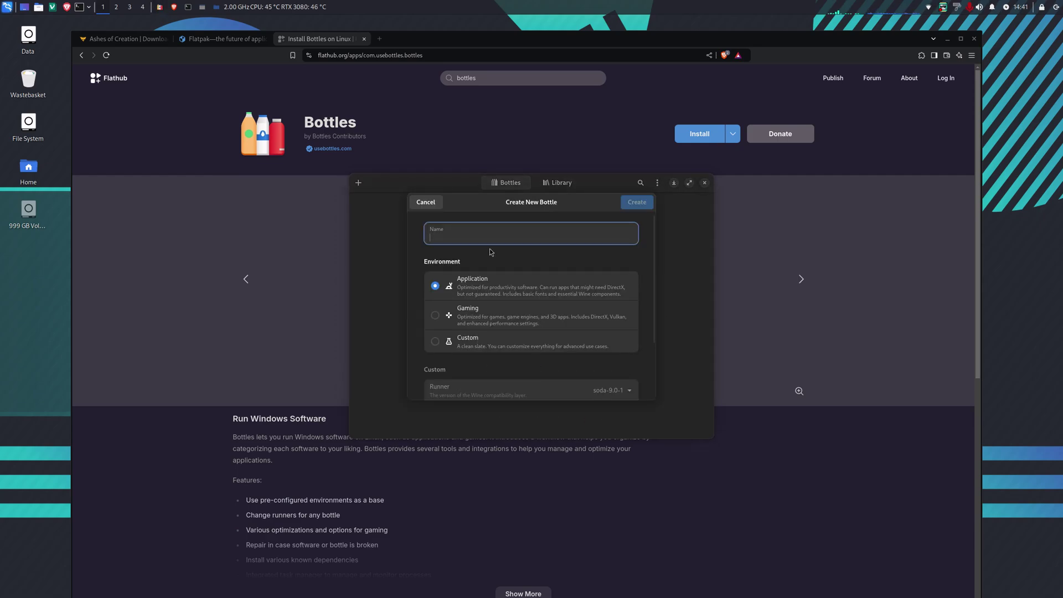
type("Ashes")
left_click(435, 316)
left_click(635, 203)
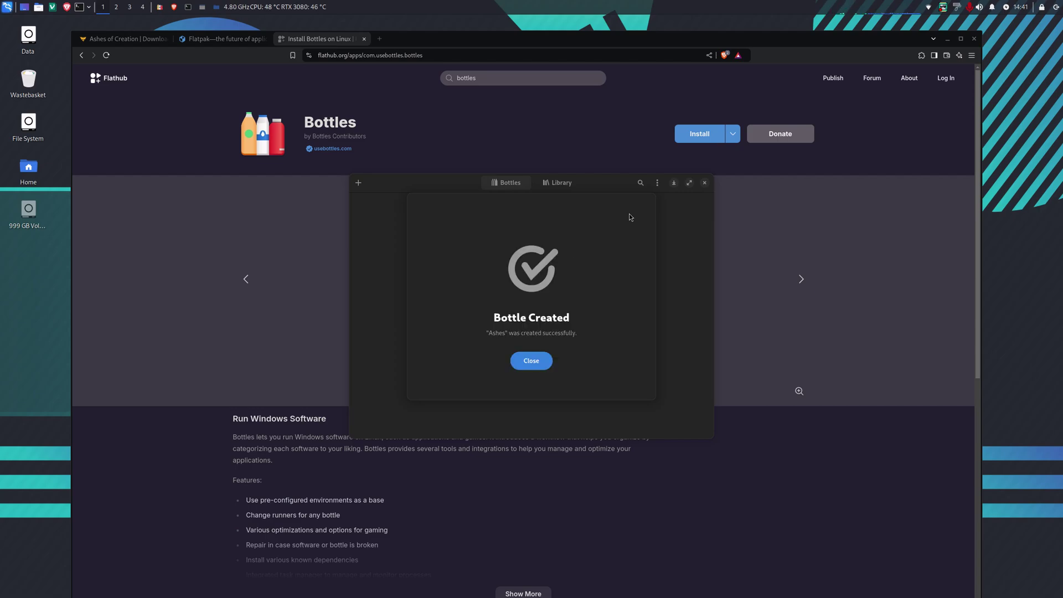
- Install the vcredist2022 dependency in the Ashes bottle
left_click(531, 360)
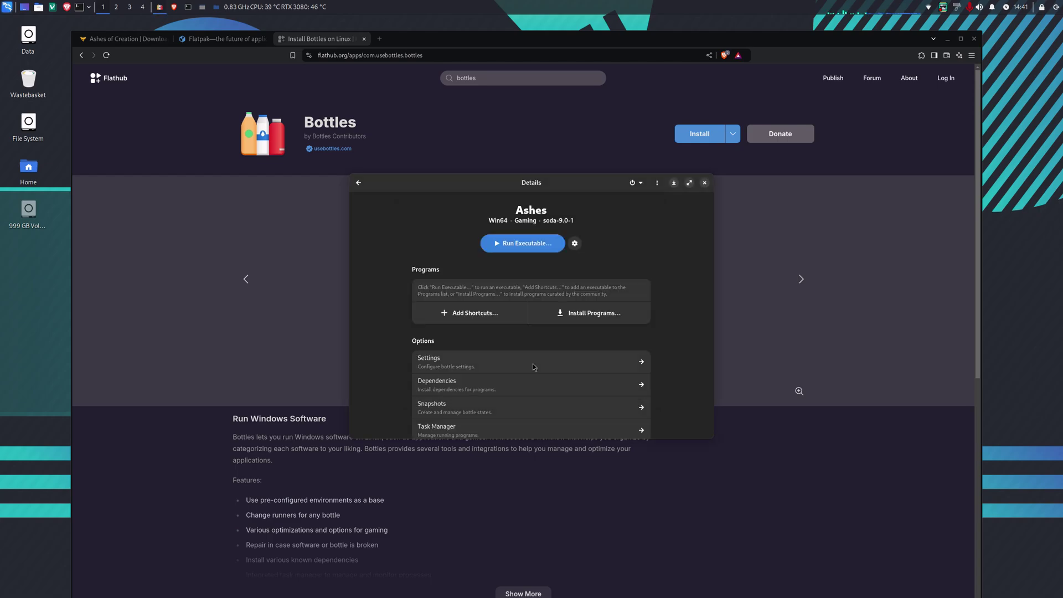
scroll(526, 334, "down", 2)
scroll(526, 333, "down", 1)
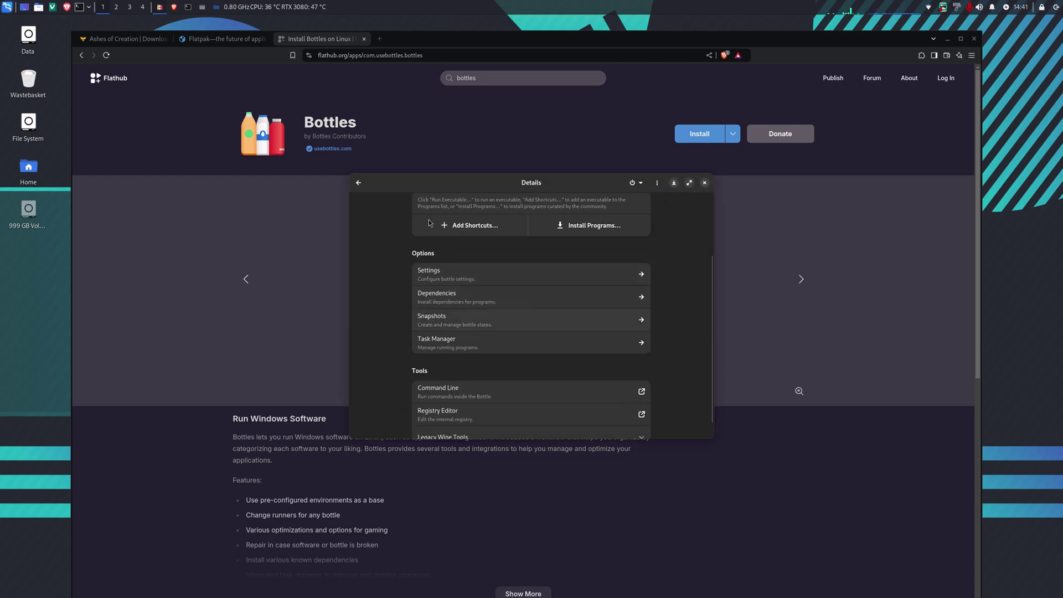
left_click(429, 302)
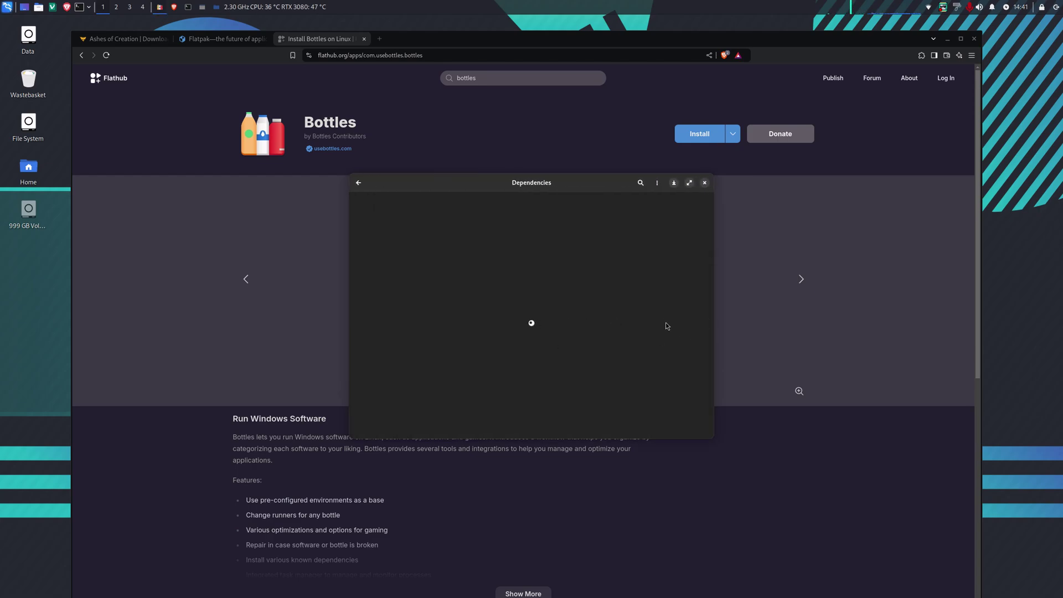
scroll(529, 304, "down", 15)
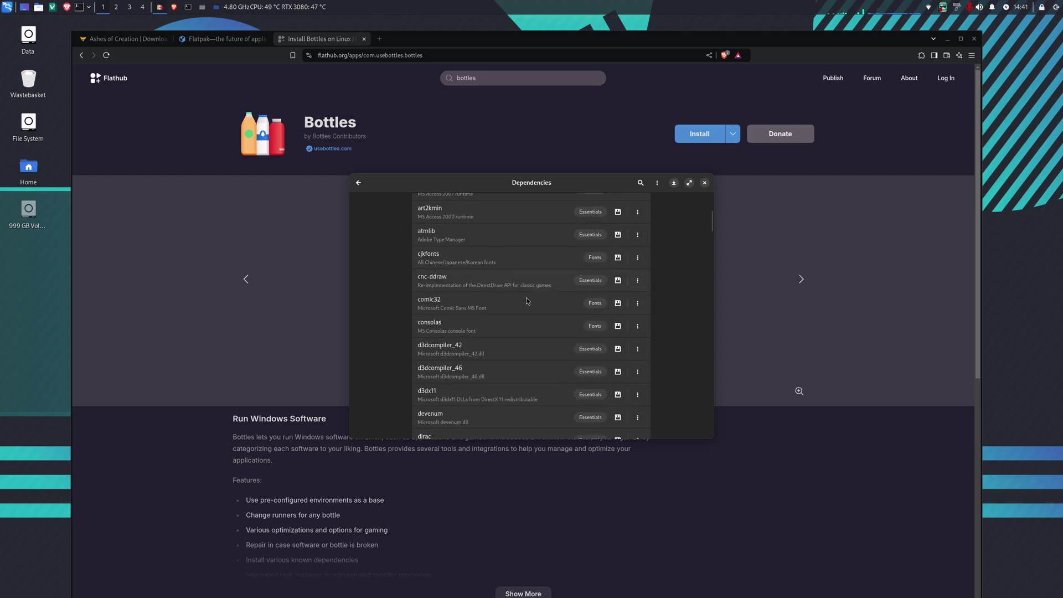
scroll(526, 303, "down", 15)
scroll(526, 303, "down", 15)
scroll(526, 303, "down", 5)
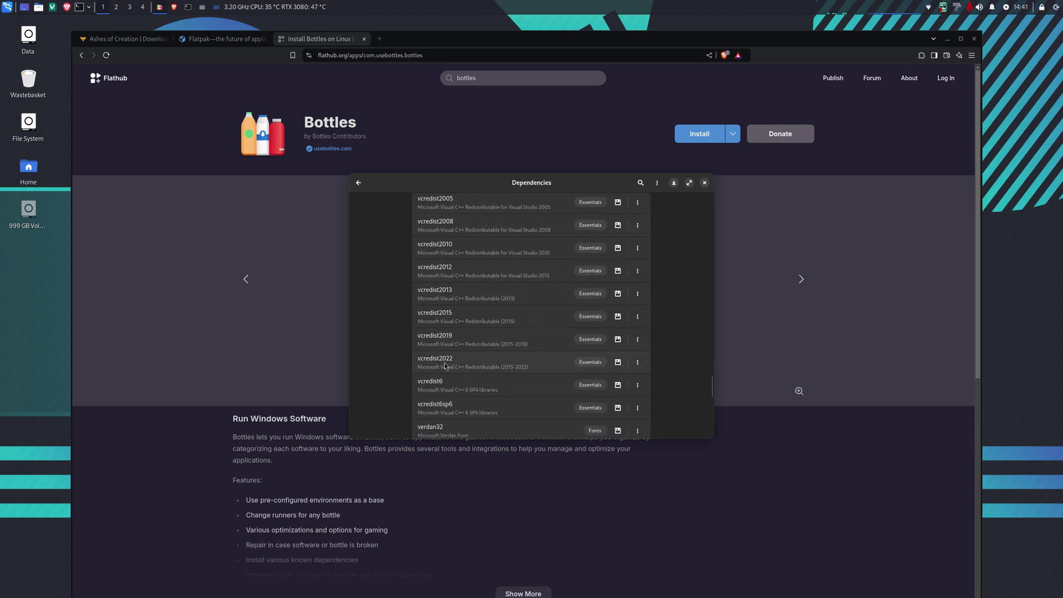
left_click(618, 362)
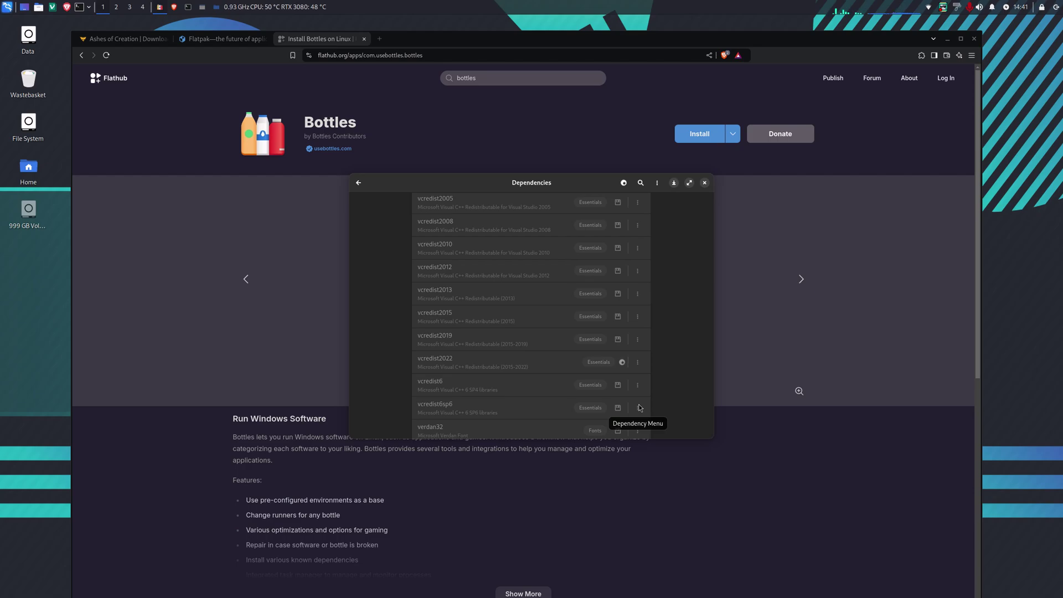
- Install the webview2 dependency and return to the Ashes bottle details
scroll(464, 306, "down", 2)
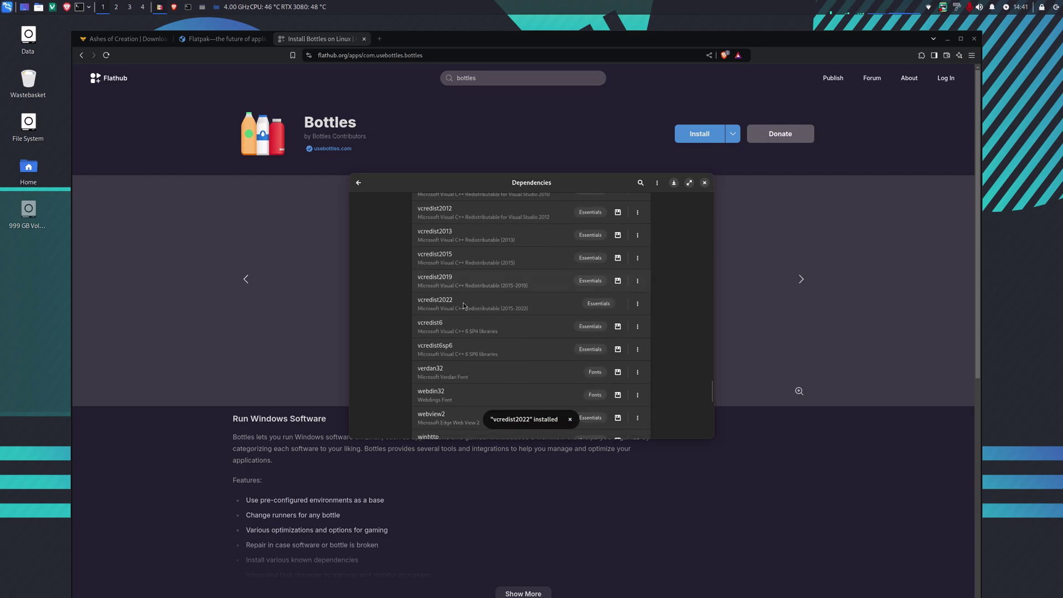
scroll(464, 306, "down", 2)
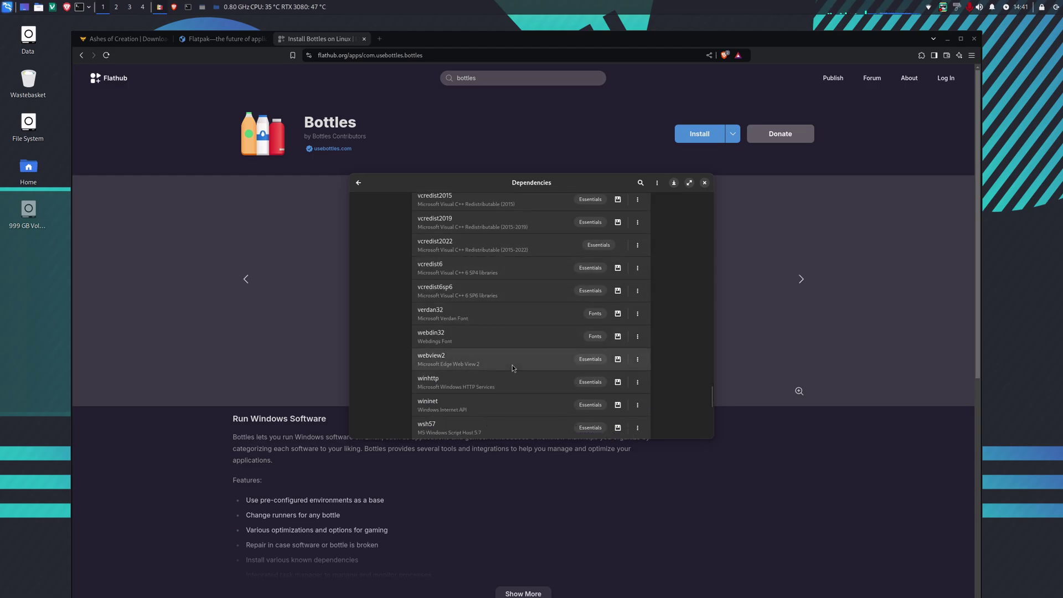
left_click(618, 359)
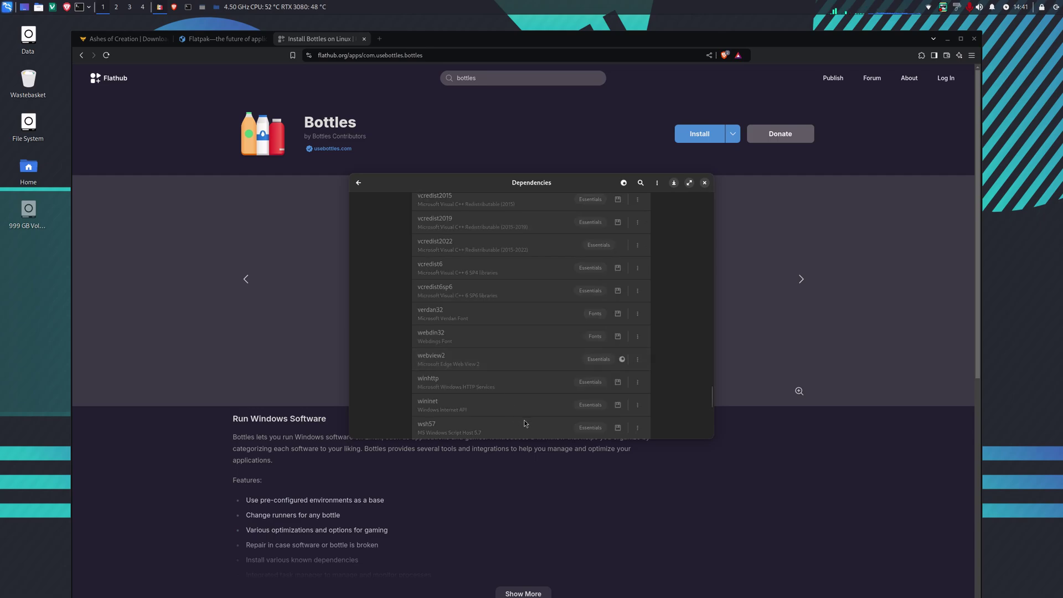
scroll(506, 356, "up", 5)
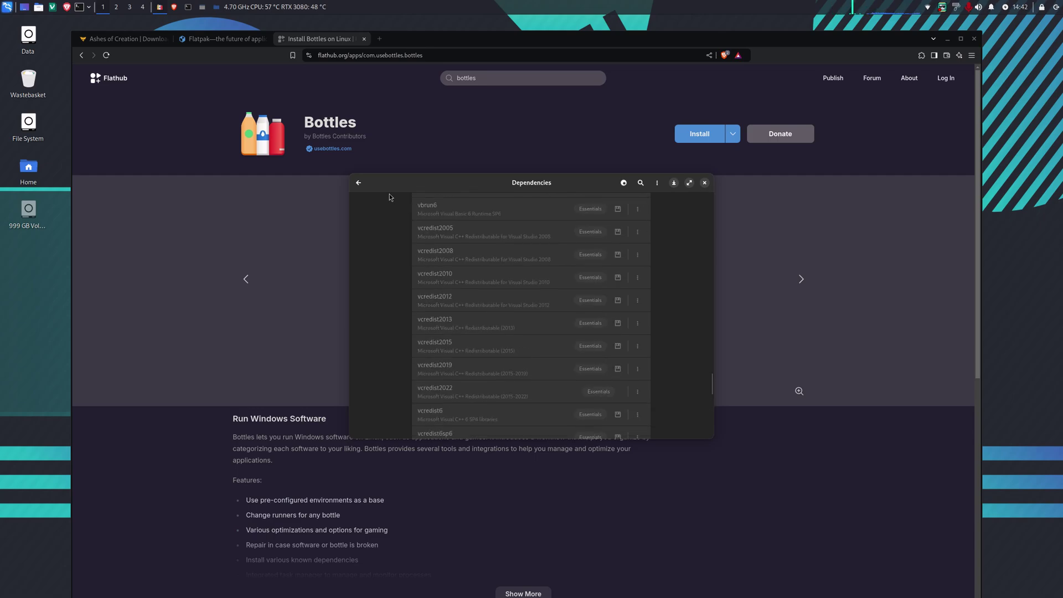
left_click(358, 182)
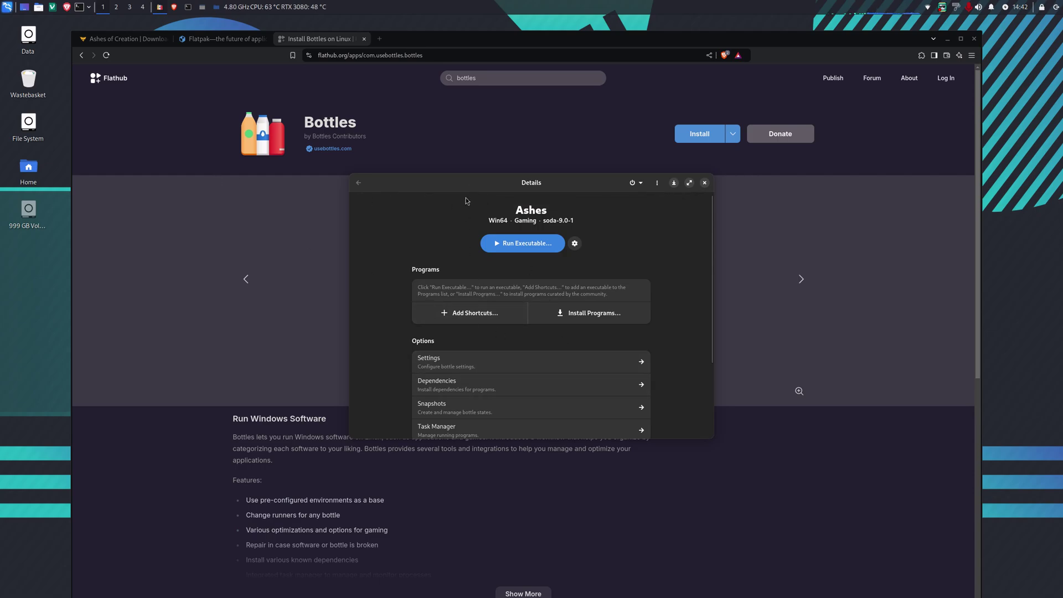
- Replace the Flathub search query 'bottles' with 'flatseal' and run the search
left_click(515, 122)
left_click(499, 76)
key("BackSpace")
key("BackSpace")
key("BackSpace")
key("BackSpace")
key("BackSpace")
key("BackSpace")
key("BackSpace")
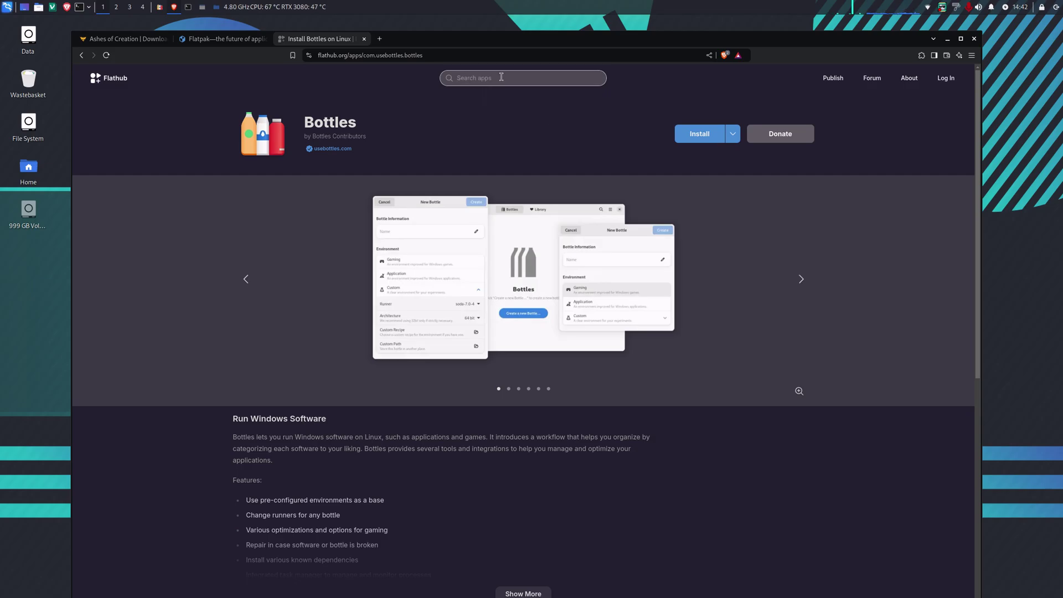
type("flatseal")
key("Return")
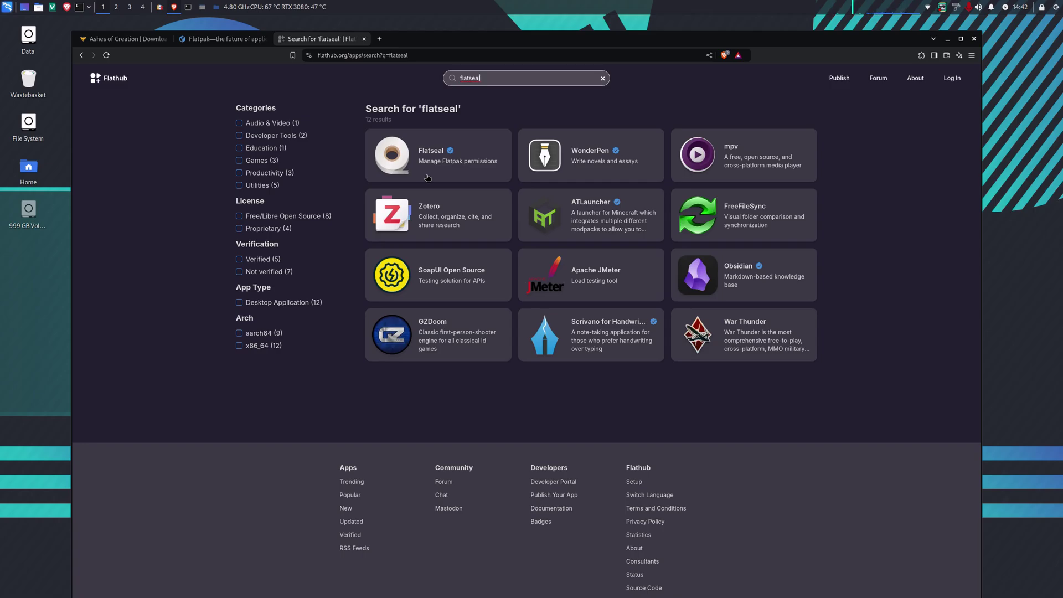
- Launch Flatseal by searching 'flat' and move its window to the screen centre
left_click(7, 7)
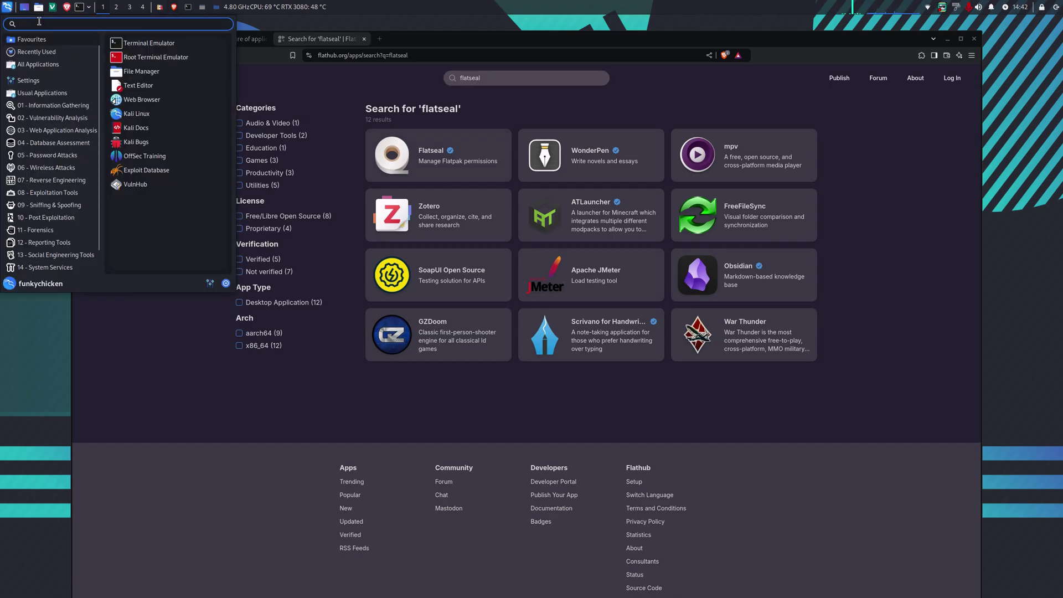
type("flat")
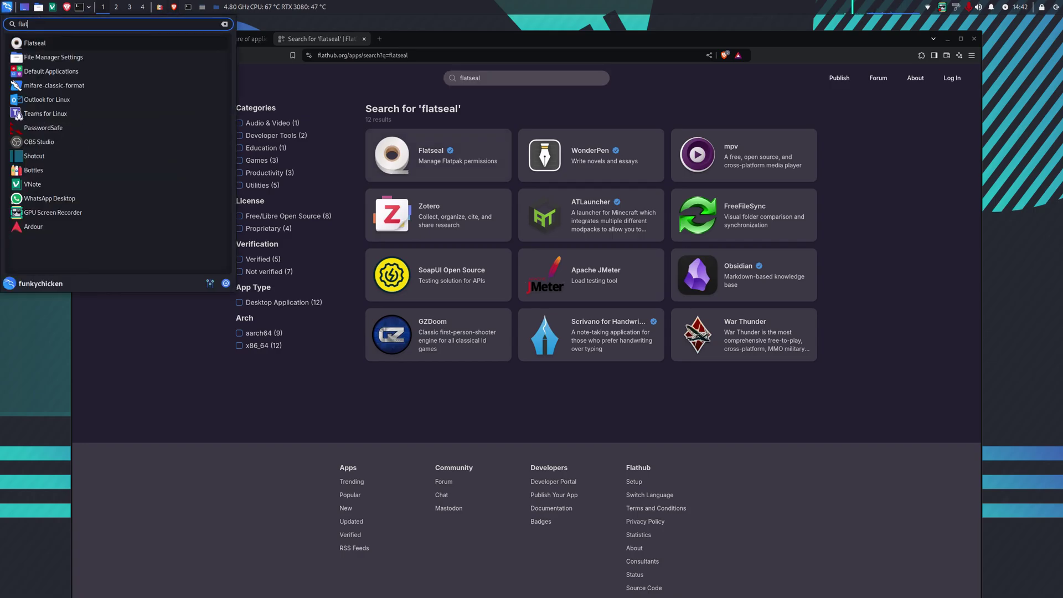
key("Return")
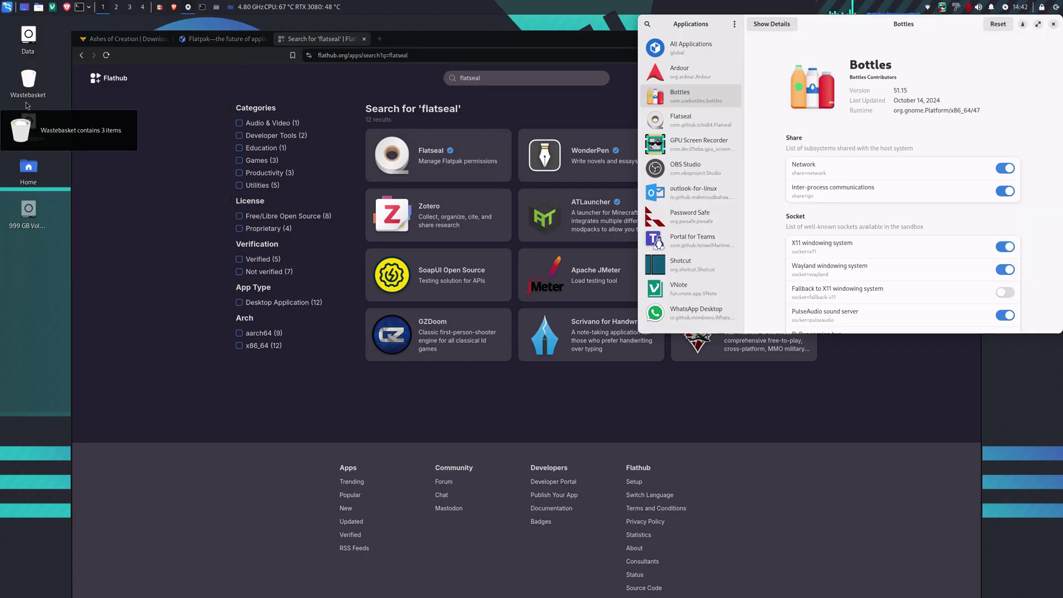
left_click_drag(829, 23, 327, 54)
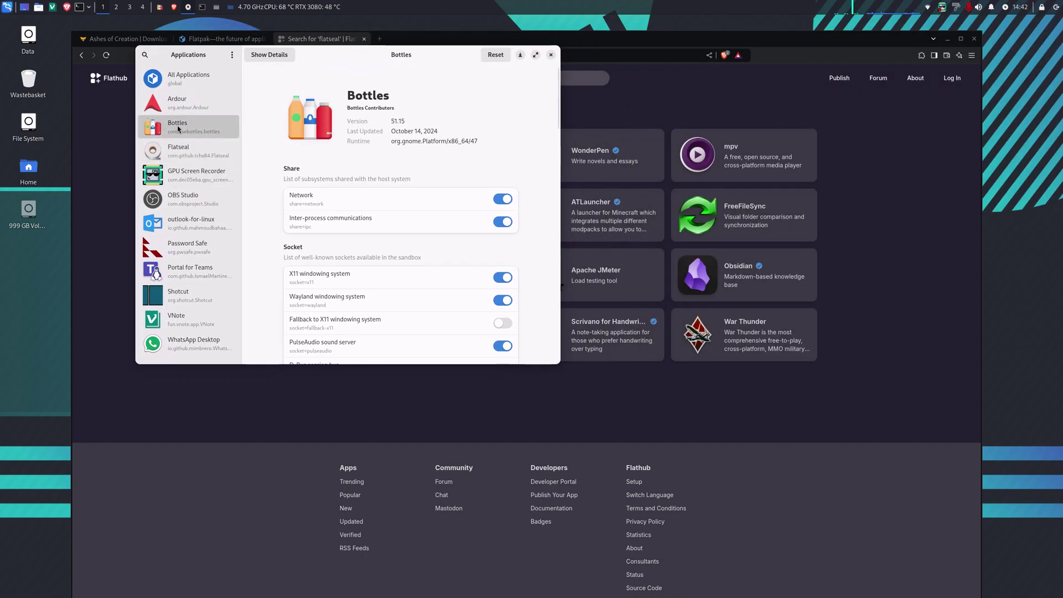
- Switch off Bottles' 'All system files' filesystem permission
scroll(390, 198, "down", 10)
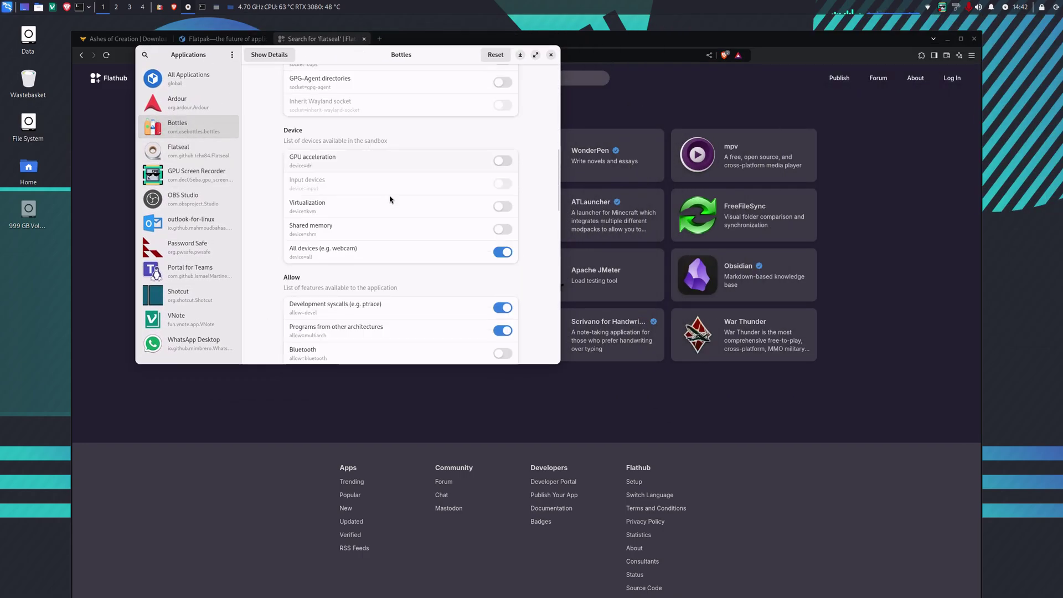
scroll(390, 199, "down", 2)
scroll(390, 199, "down", 2)
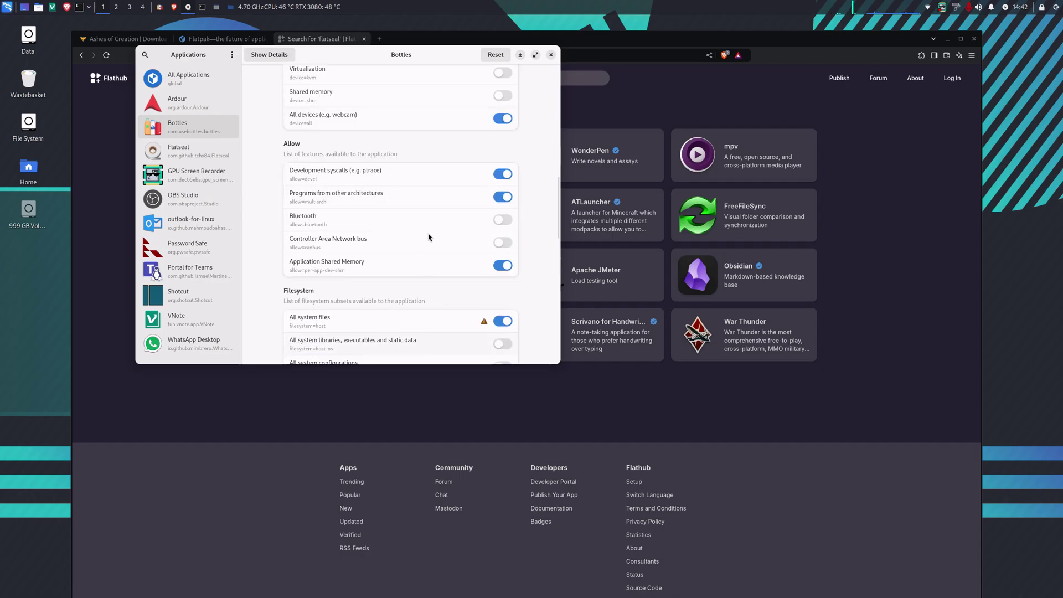
scroll(430, 216, "down", 4)
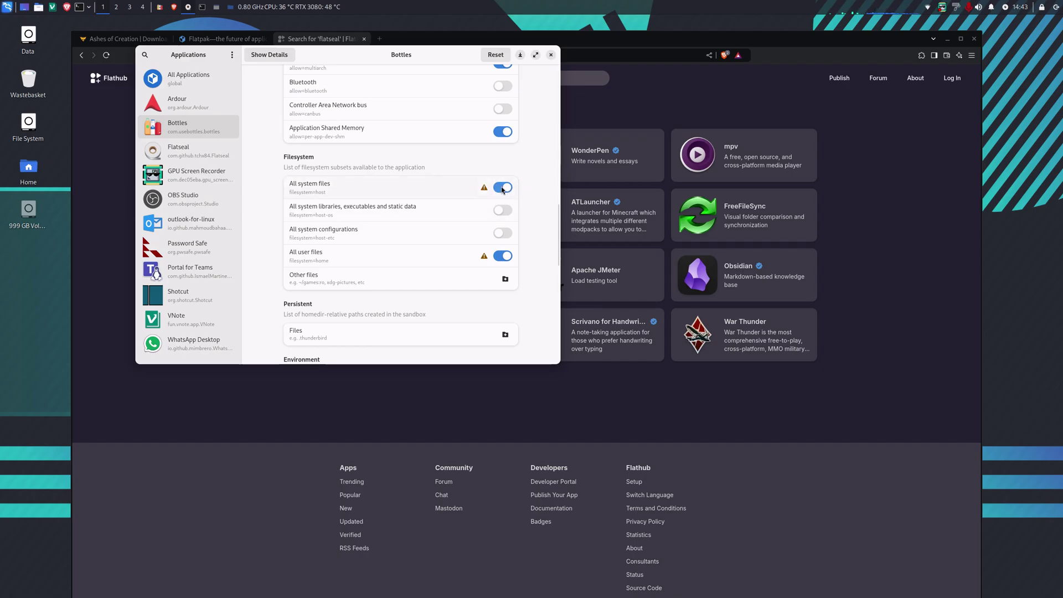
left_click(502, 188)
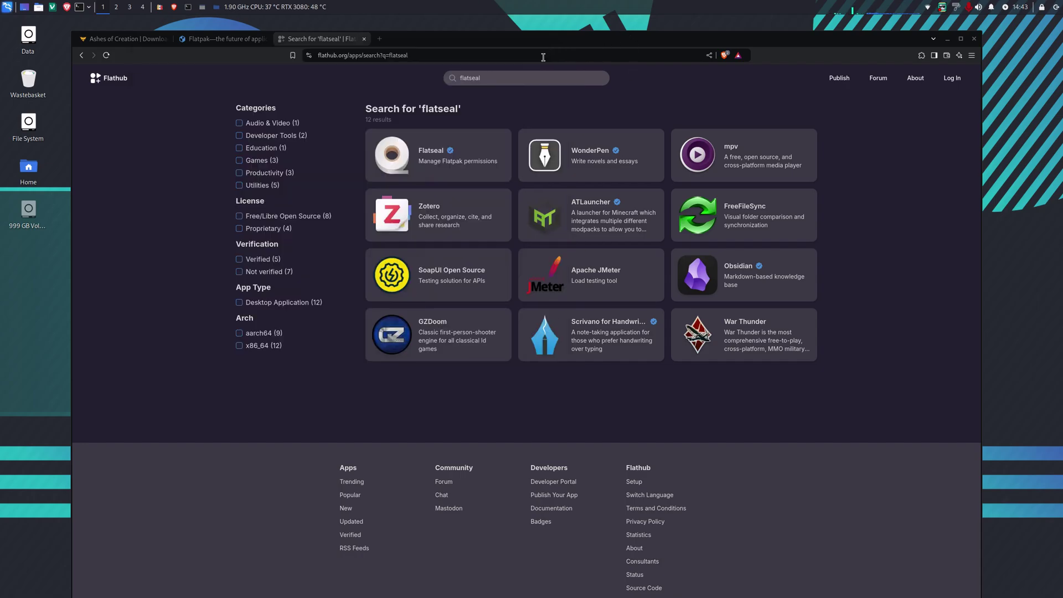
- Check the Ashes bottle's dependencies list for webview2, then return to its details page
left_click(161, 8)
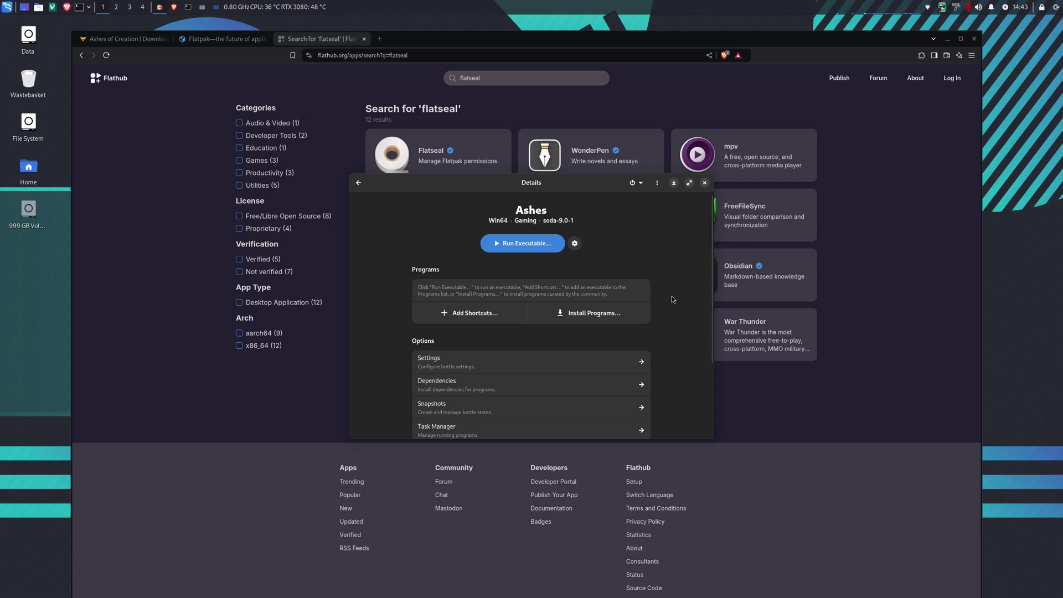
scroll(674, 300, "down", 1)
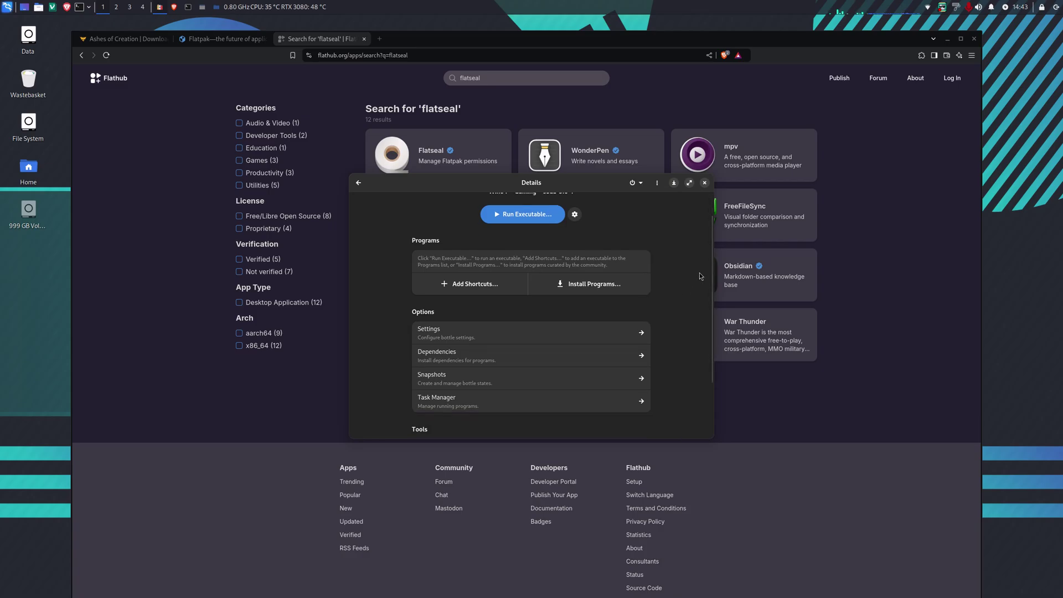
scroll(700, 272, "down", 2)
left_click(447, 297)
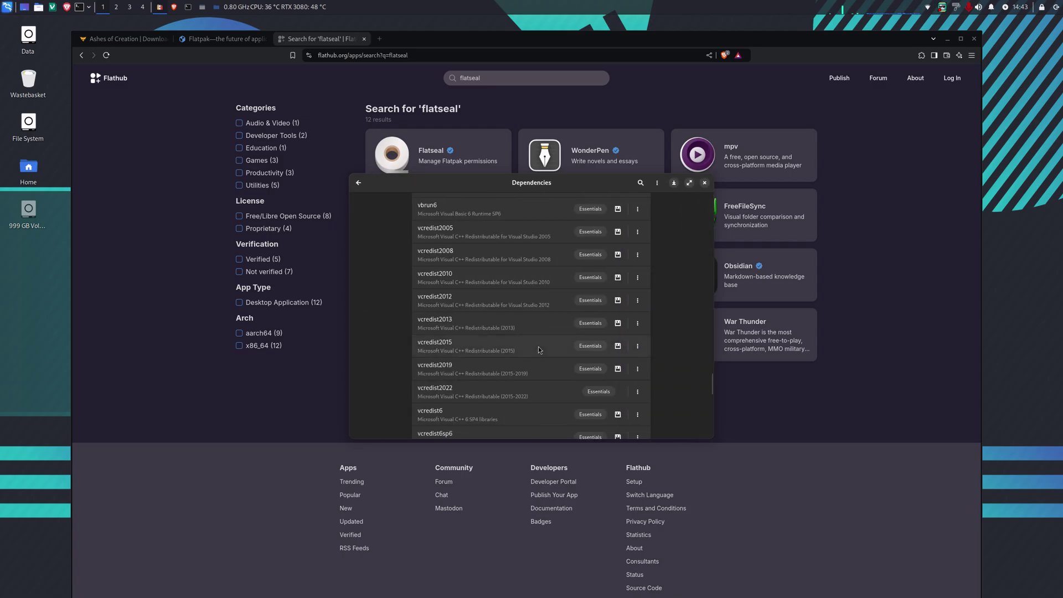
scroll(529, 327, "down", 10)
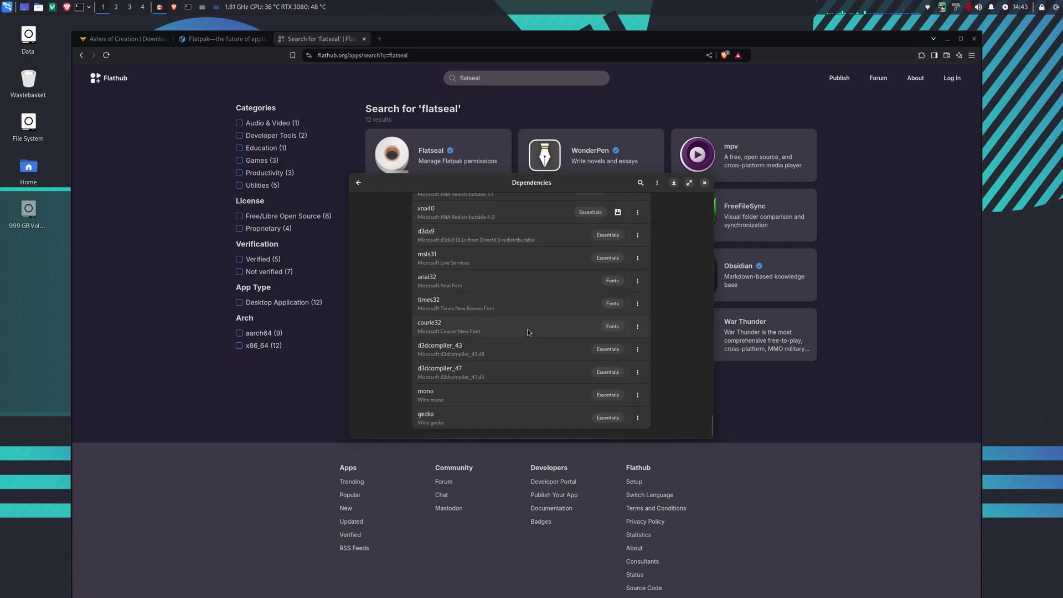
scroll(488, 351, "up", 5)
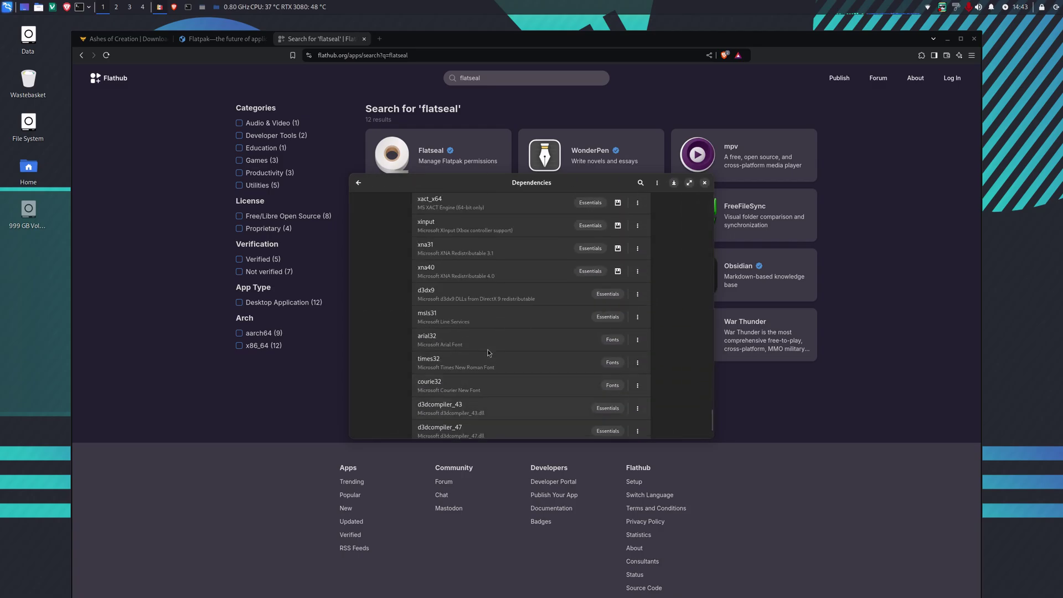
scroll(489, 351, "up", 2)
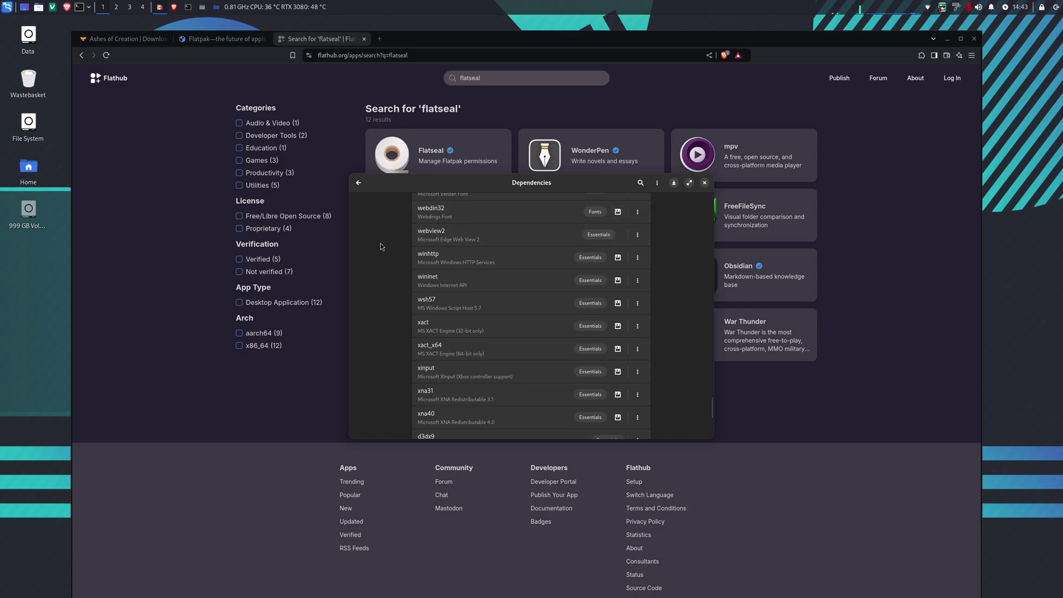
key("Escape")
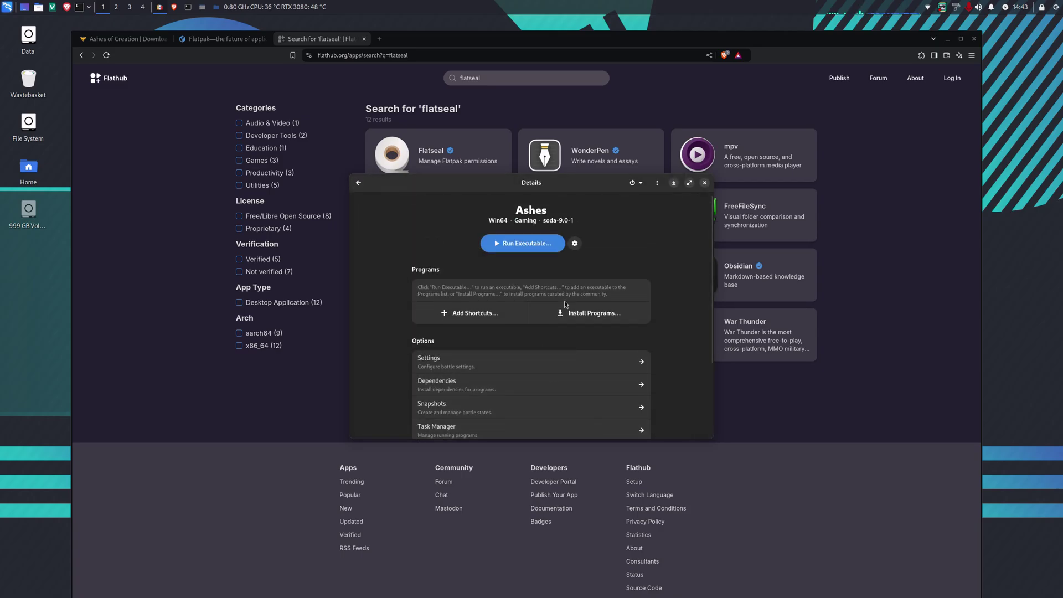
- Run IntrepidInstaller-0.3.246.5835.exe from the Downloads folder in the Ashes bottle
left_click(502, 242)
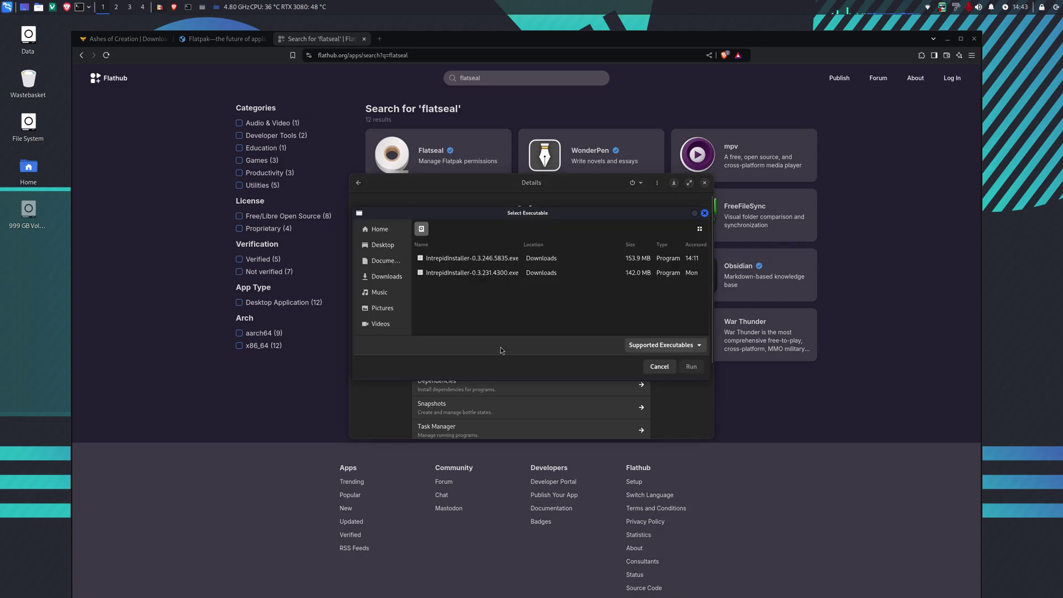
left_click(386, 278)
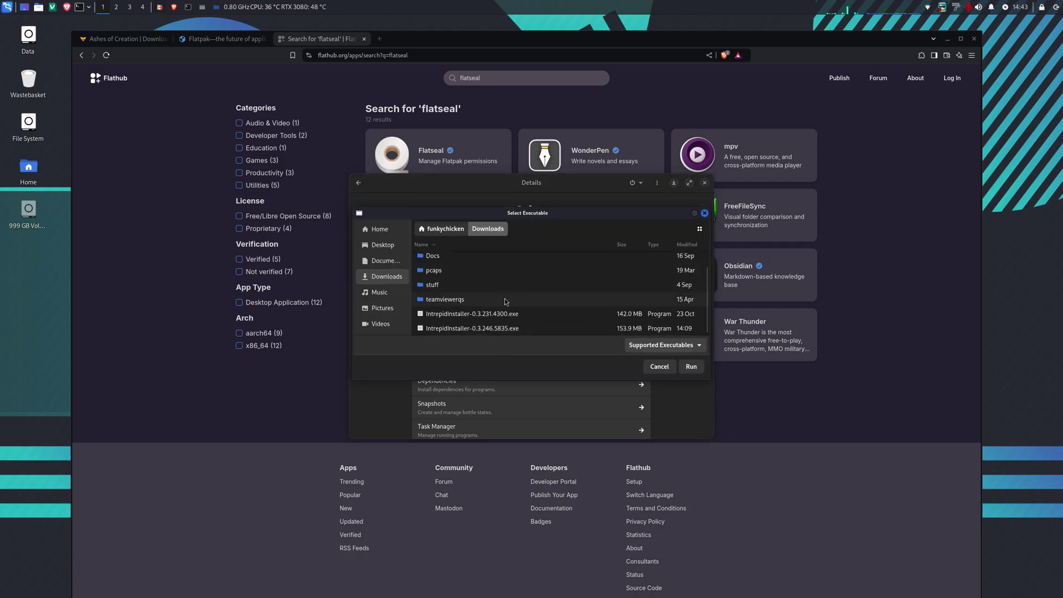
left_click(491, 329)
left_click(694, 368)
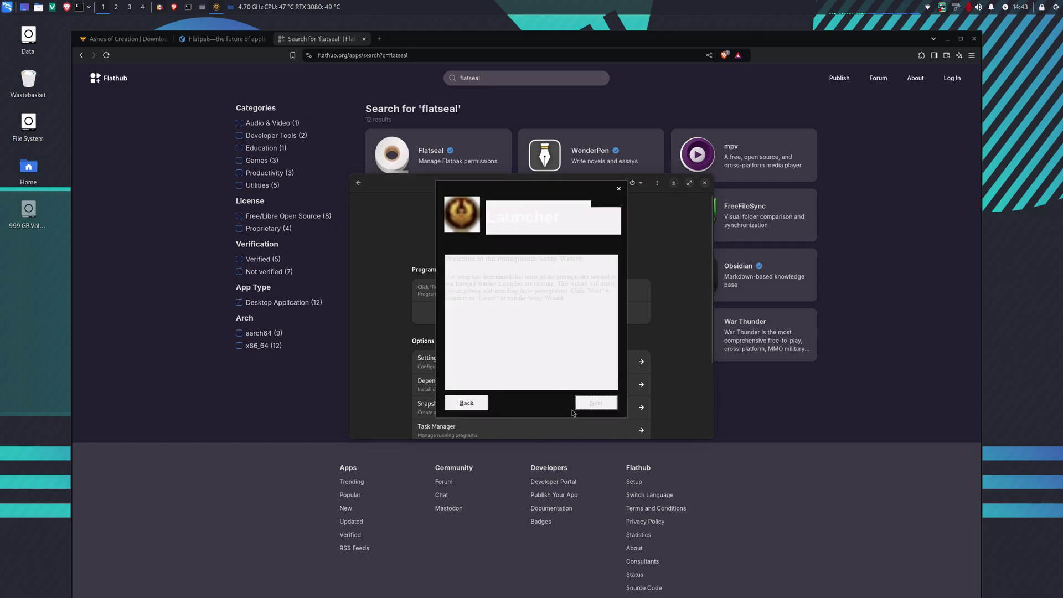
- Accept the license, install the launcher, and tick 'Run Intrepid Studios Launcher'
left_click(589, 406)
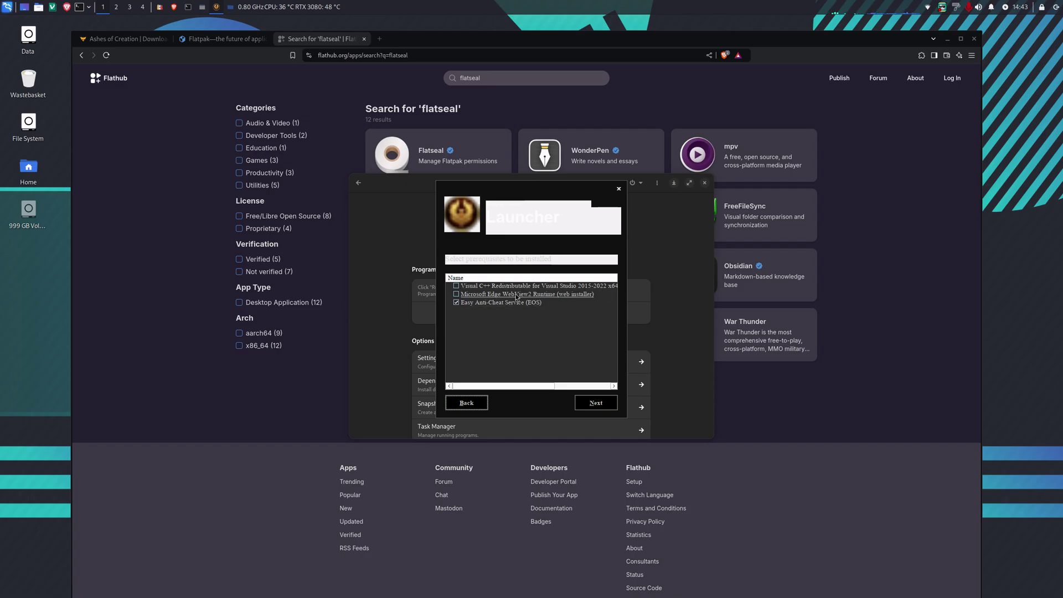
left_click(597, 404)
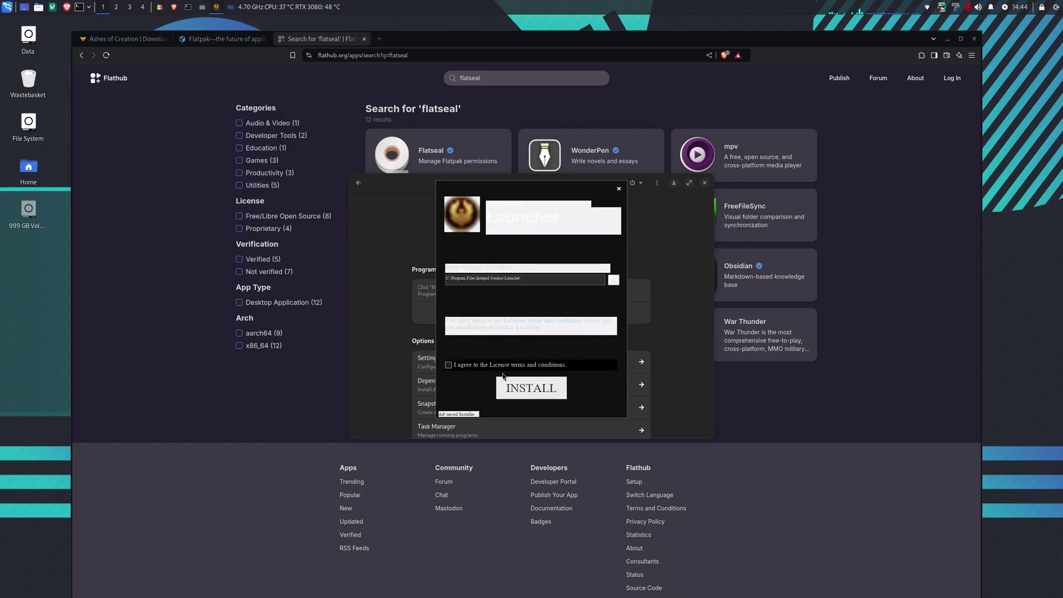
left_click(448, 365)
left_click(514, 394)
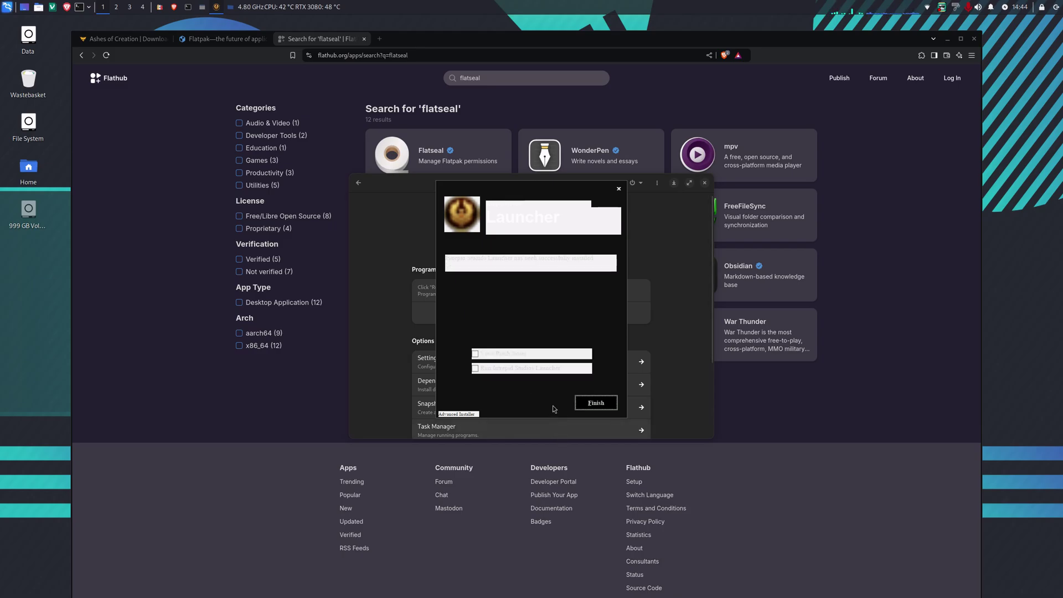
left_click(475, 369)
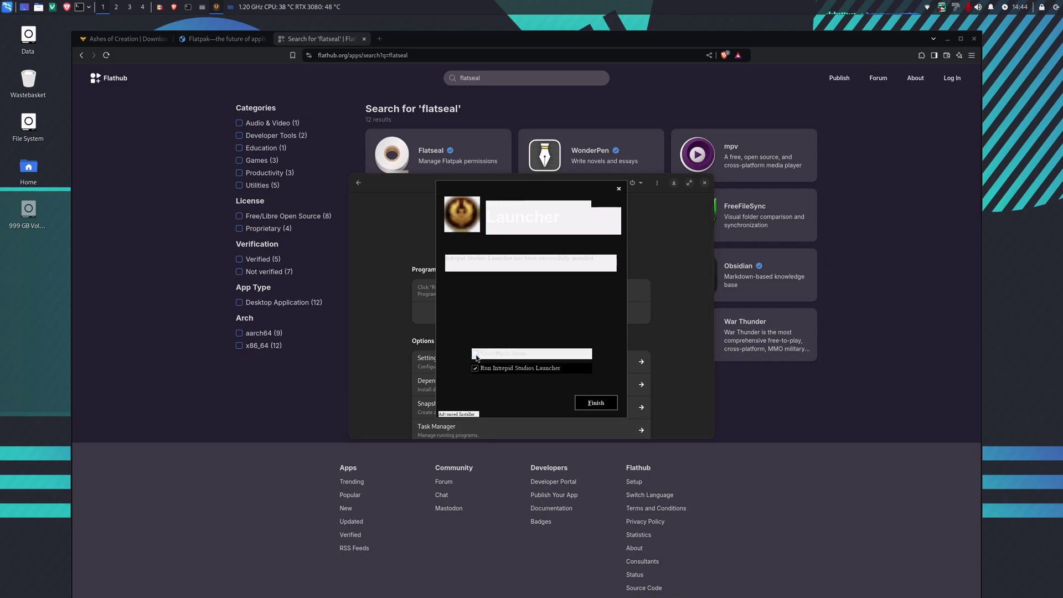
- Force stop all processes in the Ashes bottle, then relaunch IntrepidStudiosLauncher to its login screen
left_click(596, 403)
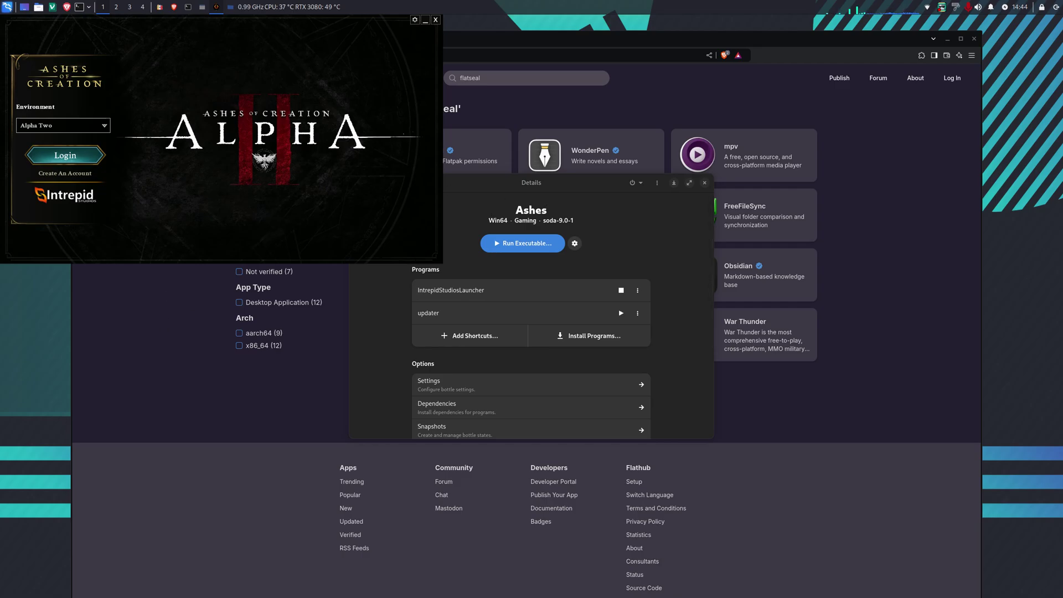
left_click(692, 249)
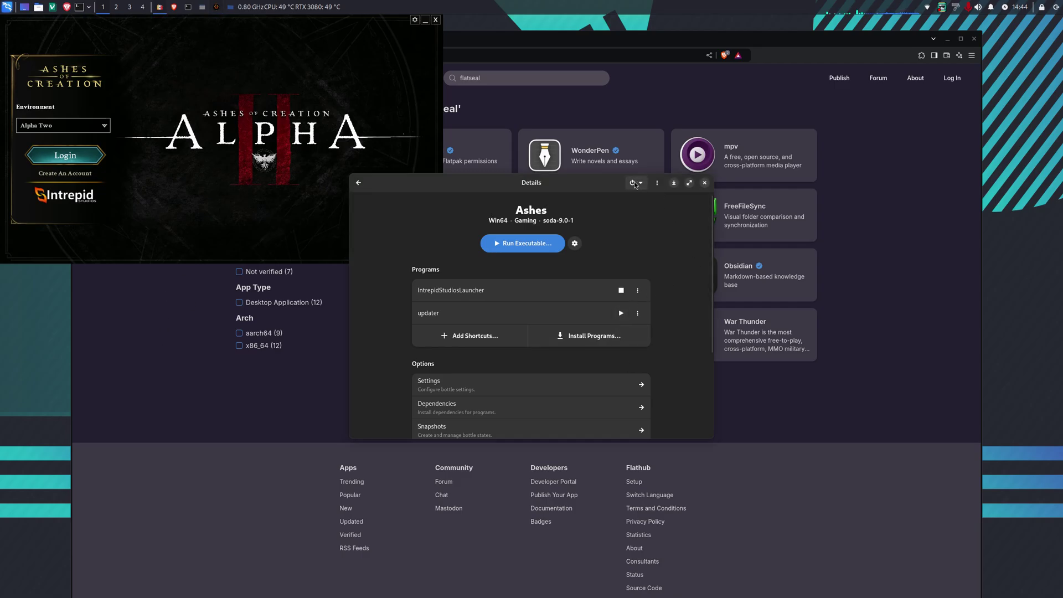
left_click(636, 183)
left_click(610, 201)
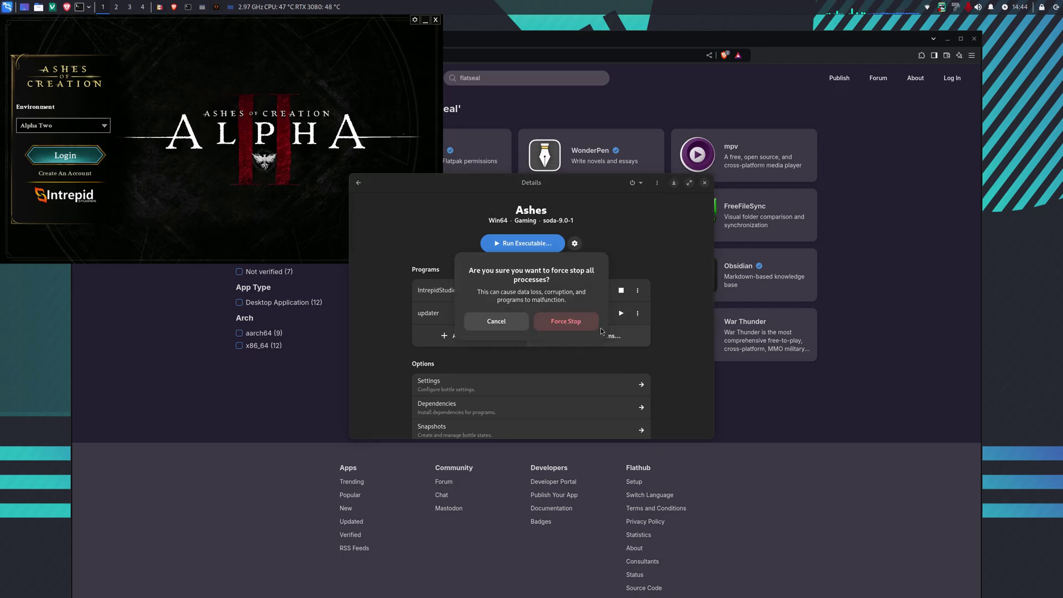
left_click(583, 324)
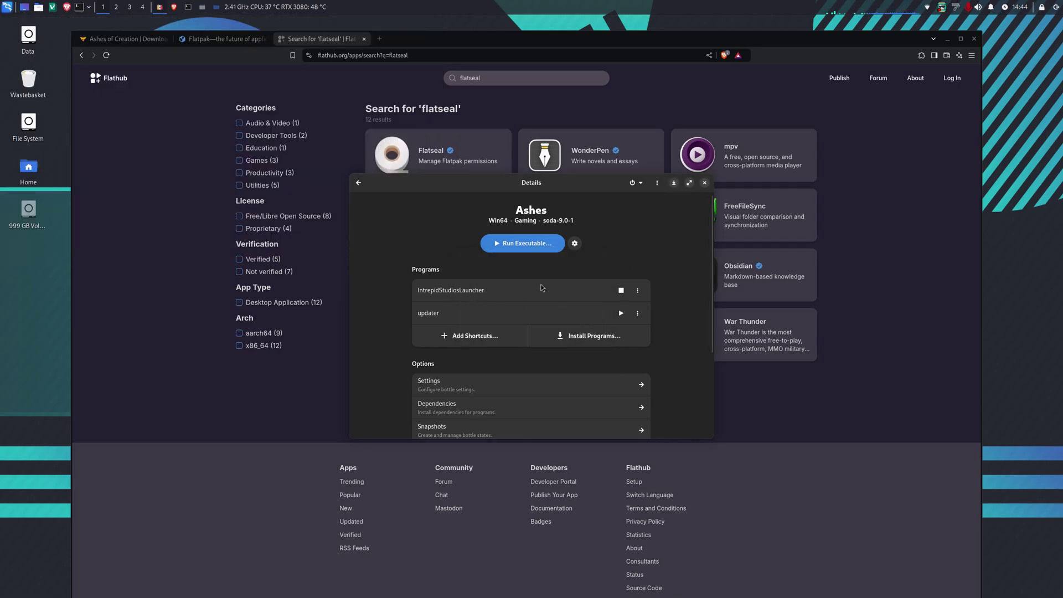
left_click(621, 292)
left_click(621, 290)
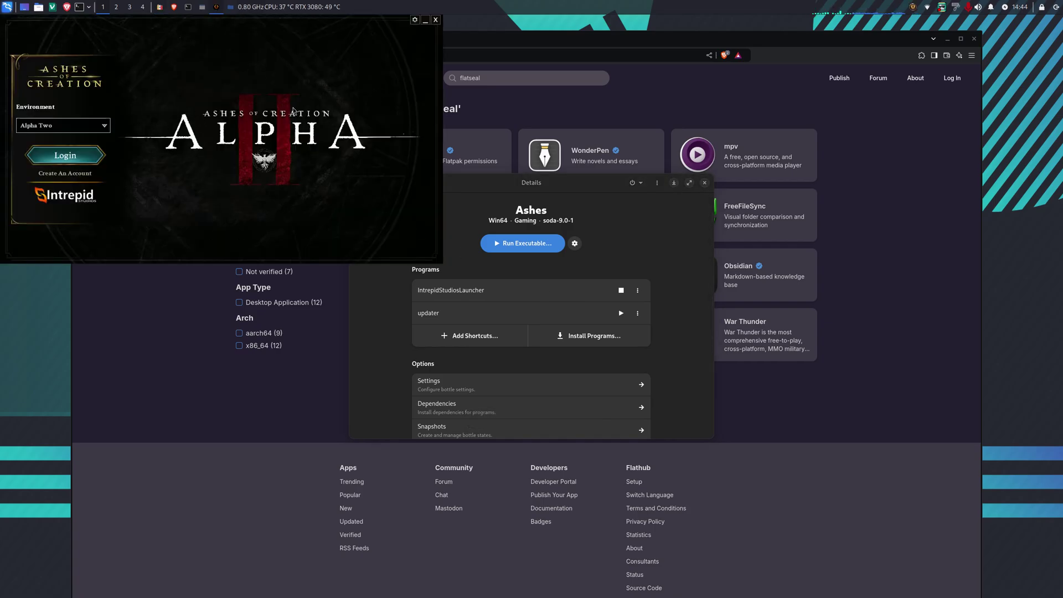
- Log in to the launcher and move the black Authenticating window down and to the right
left_click(58, 157)
left_click_drag(243, 25, 286, 83)
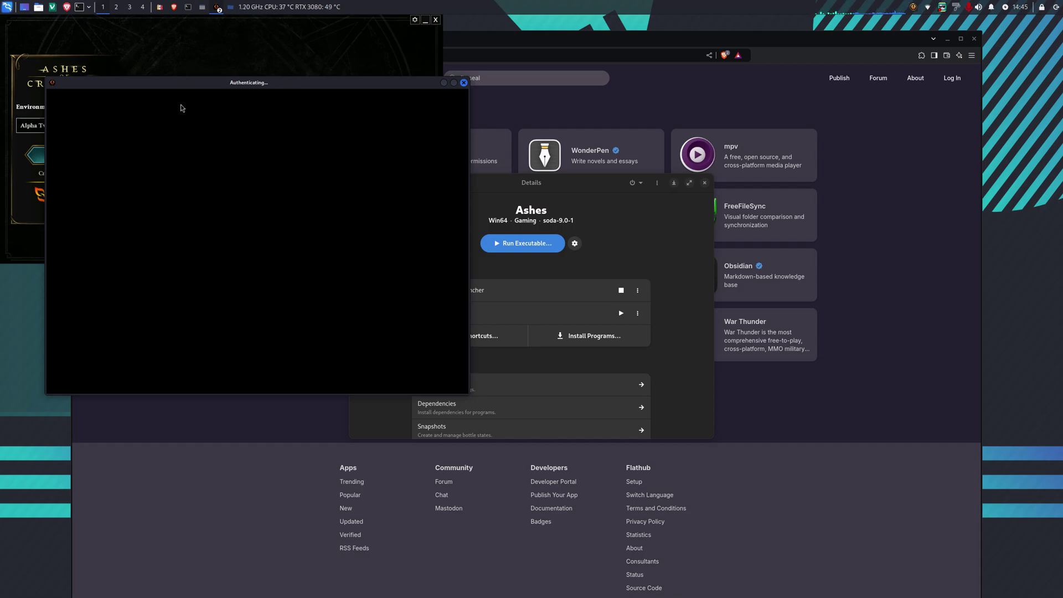
left_click(7, 7)
- Open Mousepad and paste the hidden text copied from the black Authenticating window
type("text")
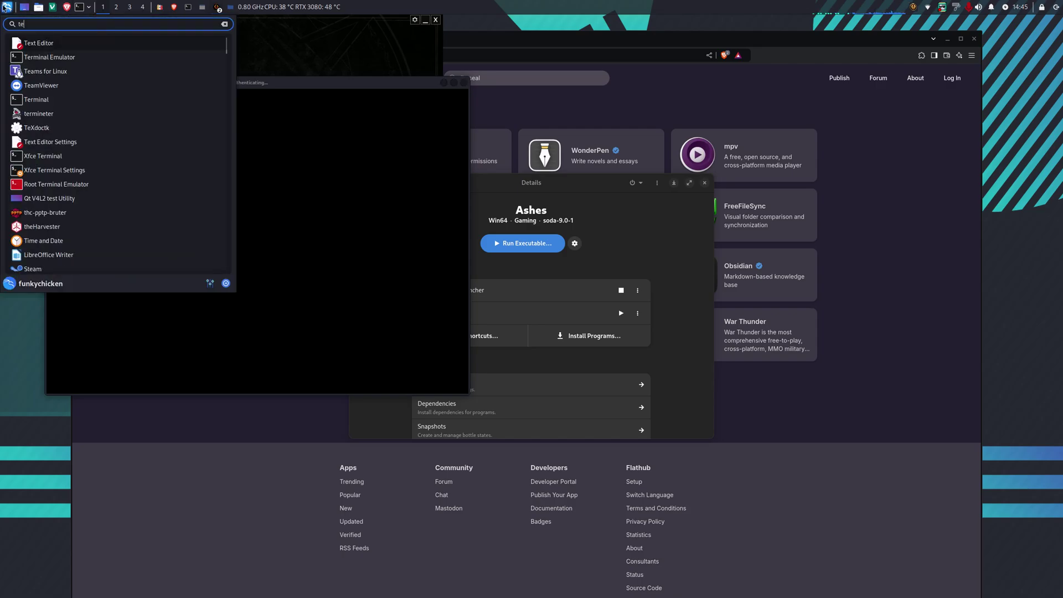
key("Return")
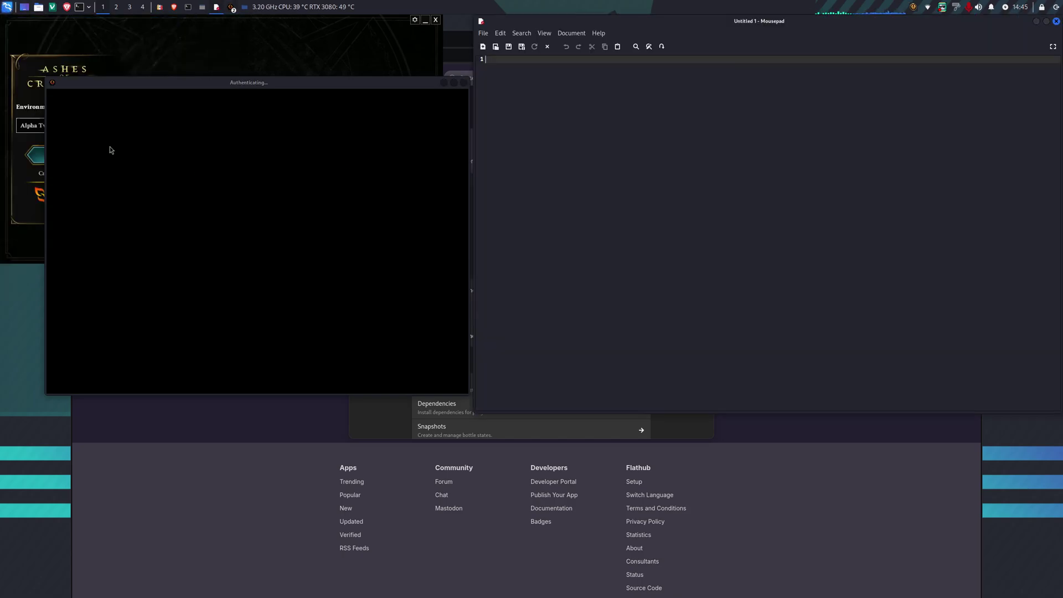
left_click(95, 124)
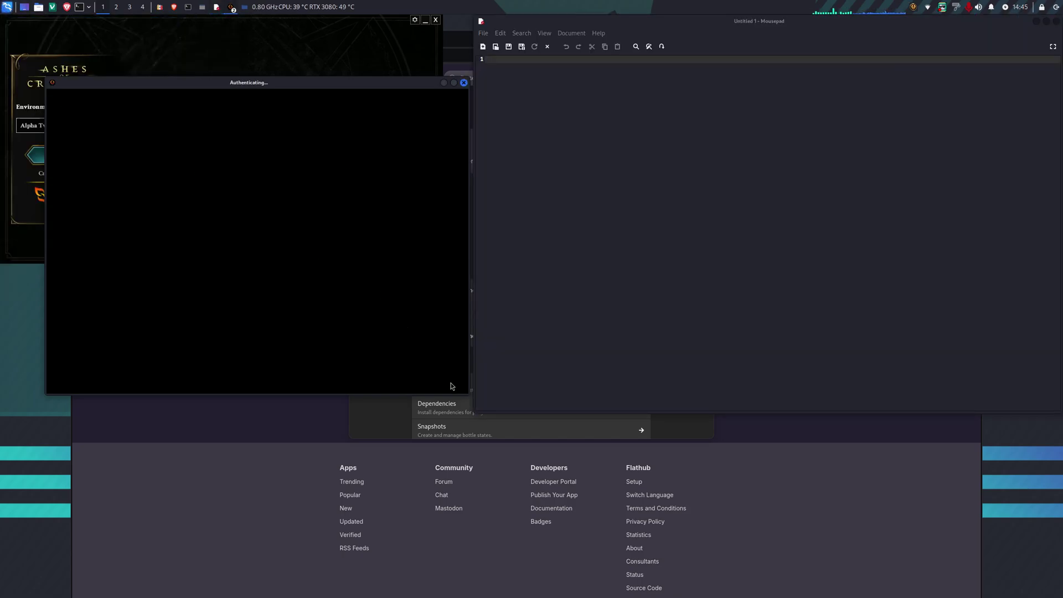
left_click(491, 62)
key("ctrl+v")
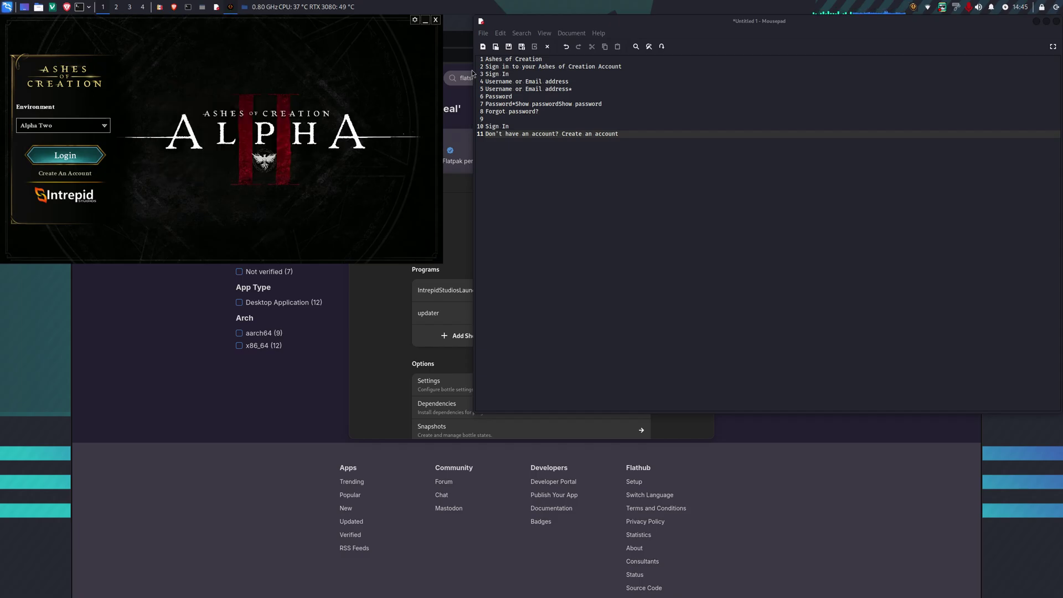
- Close the Ashes of Creation launcher and the Mousepad window
left_click(435, 20)
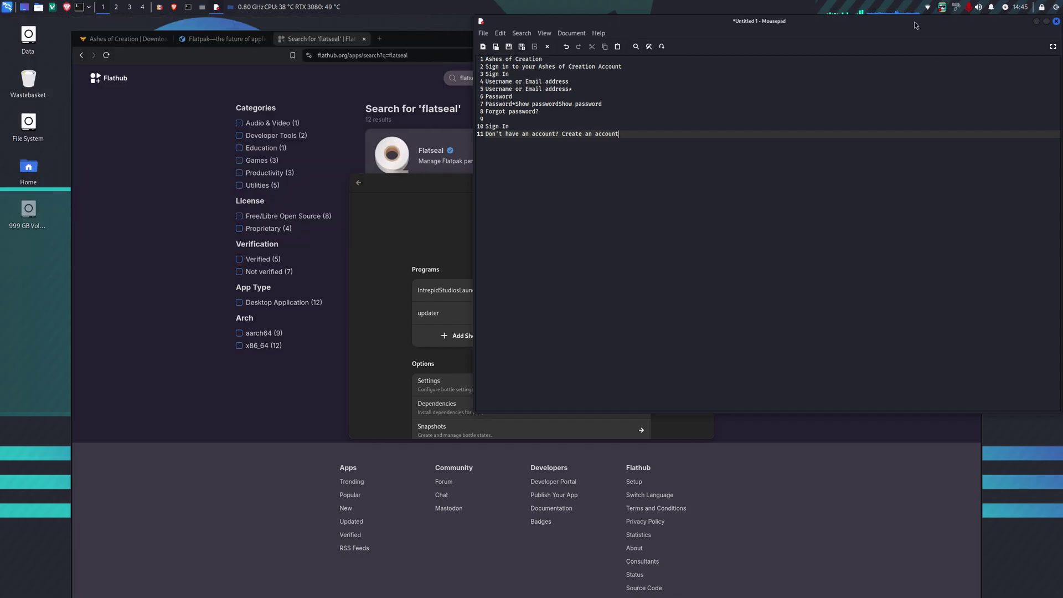
left_click_drag(942, 21, 742, 80)
left_click(857, 81)
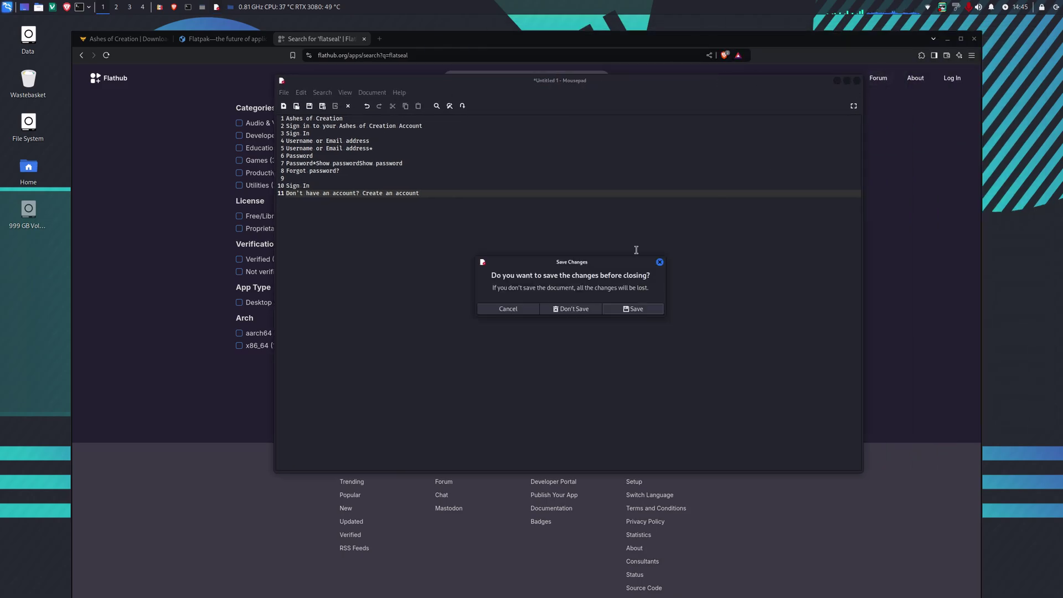
- Discard the unsaved note and open the bottle's Wine configuration from Legacy Wine Tools
left_click(574, 313)
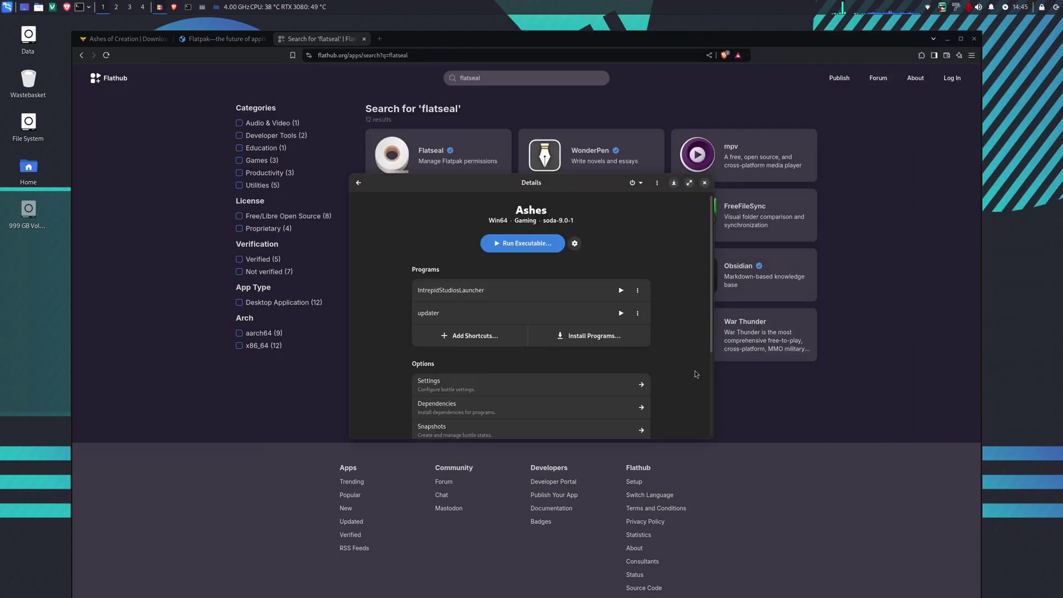
scroll(681, 361, "down", 5)
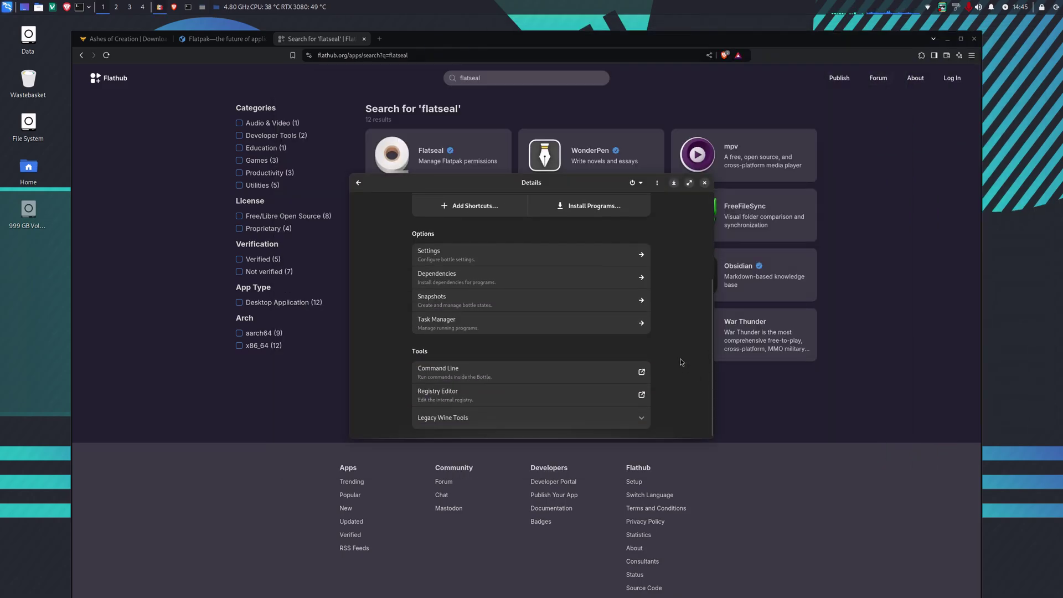
left_click(436, 417)
scroll(436, 414, "down", 3)
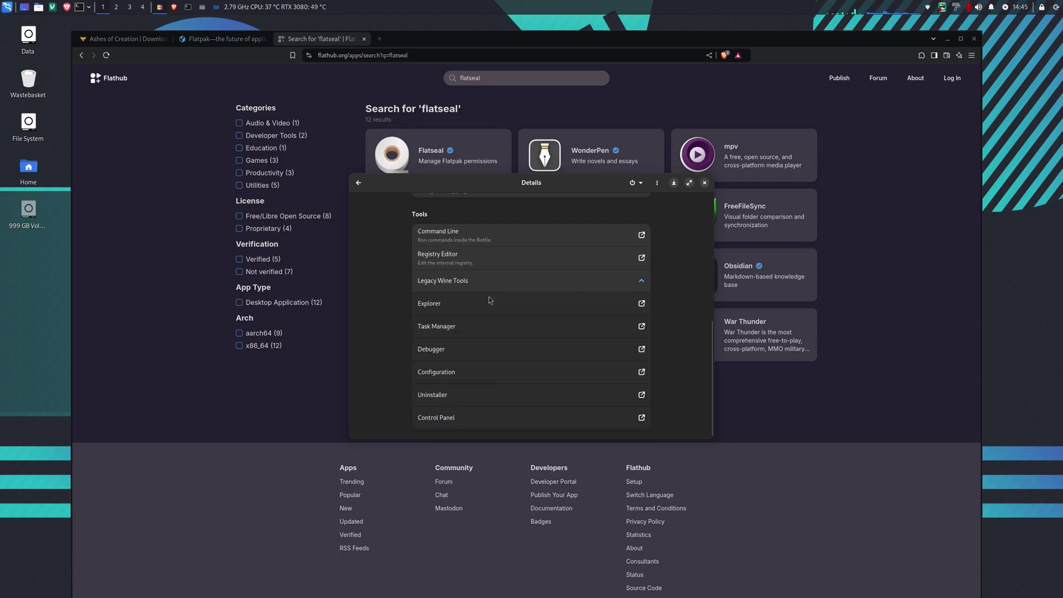
left_click(435, 376)
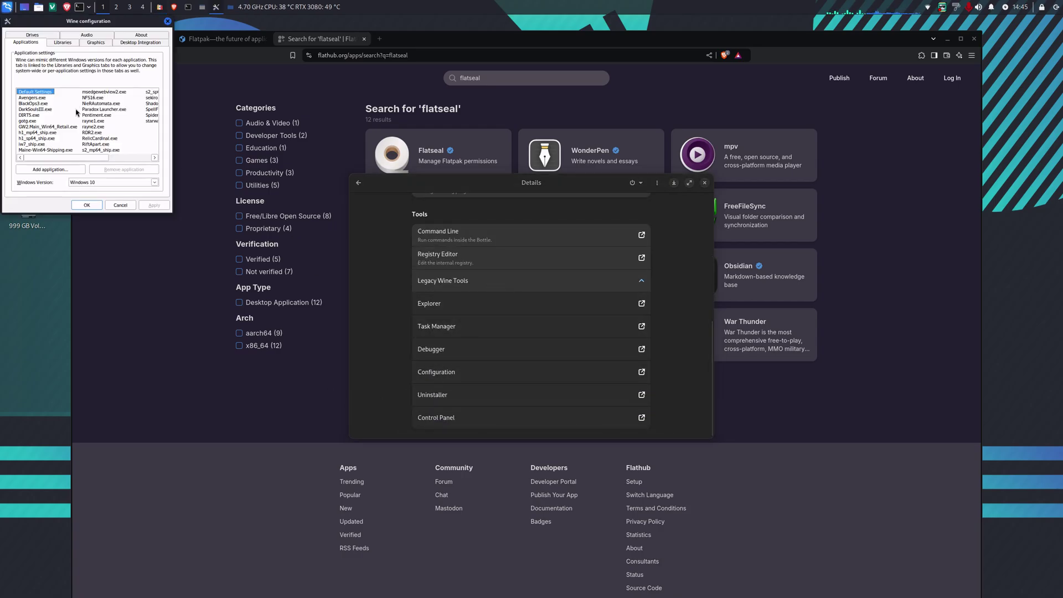
- Set msedgewebview2.exe to Windows 7 and apply
left_click(99, 93)
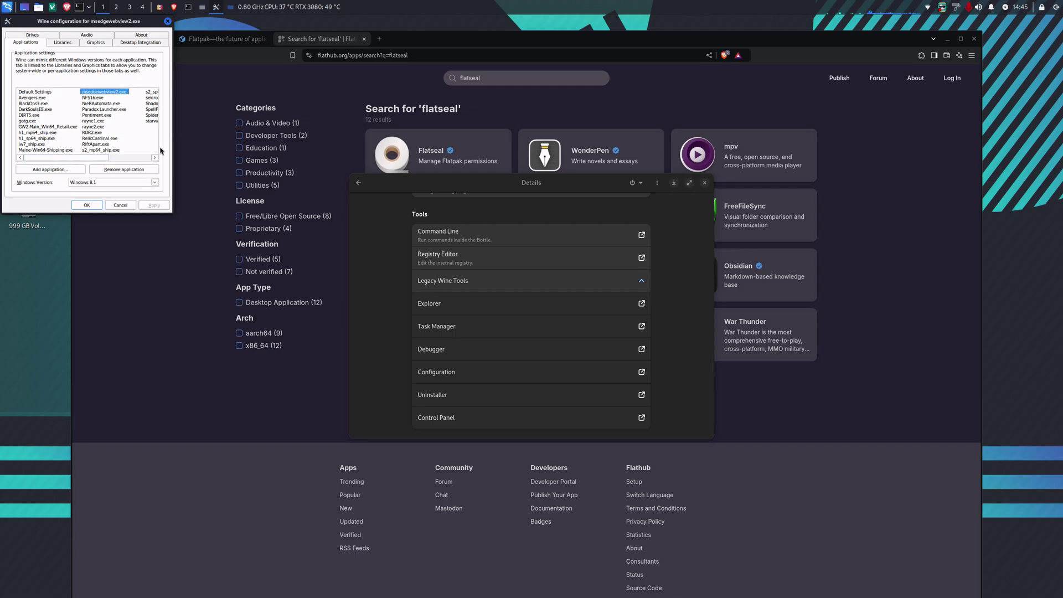
left_click(155, 182)
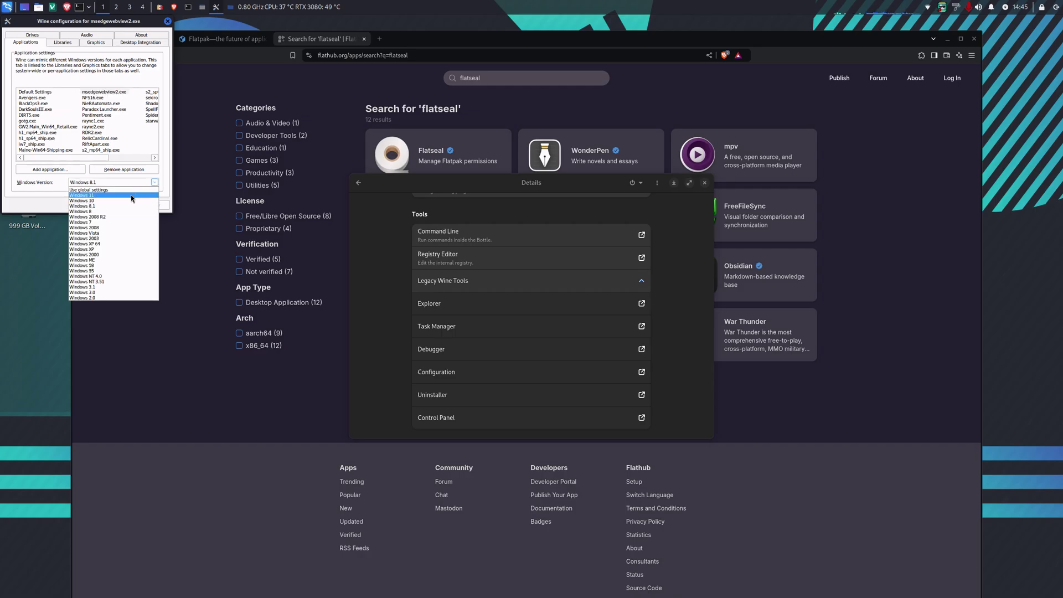
left_click(94, 223)
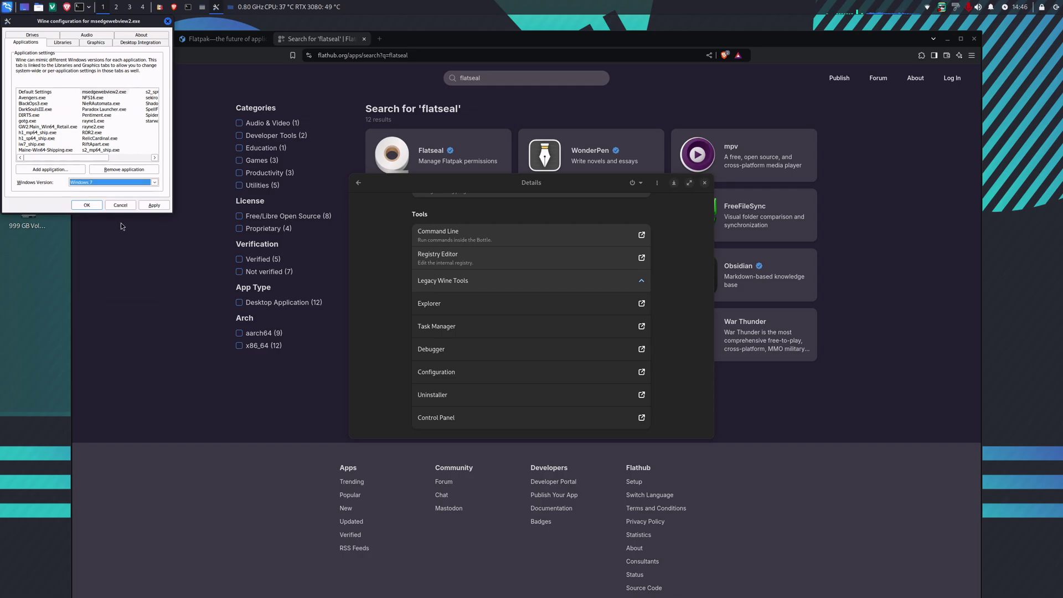
left_click(154, 205)
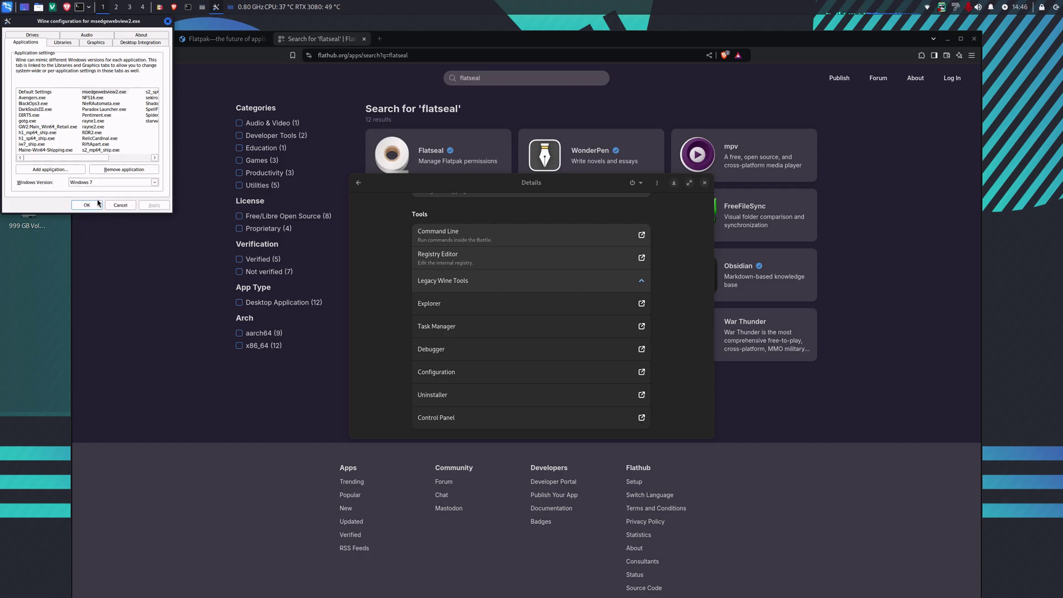
- Add a urlmon library override and close Wine configuration with OK
left_click(63, 43)
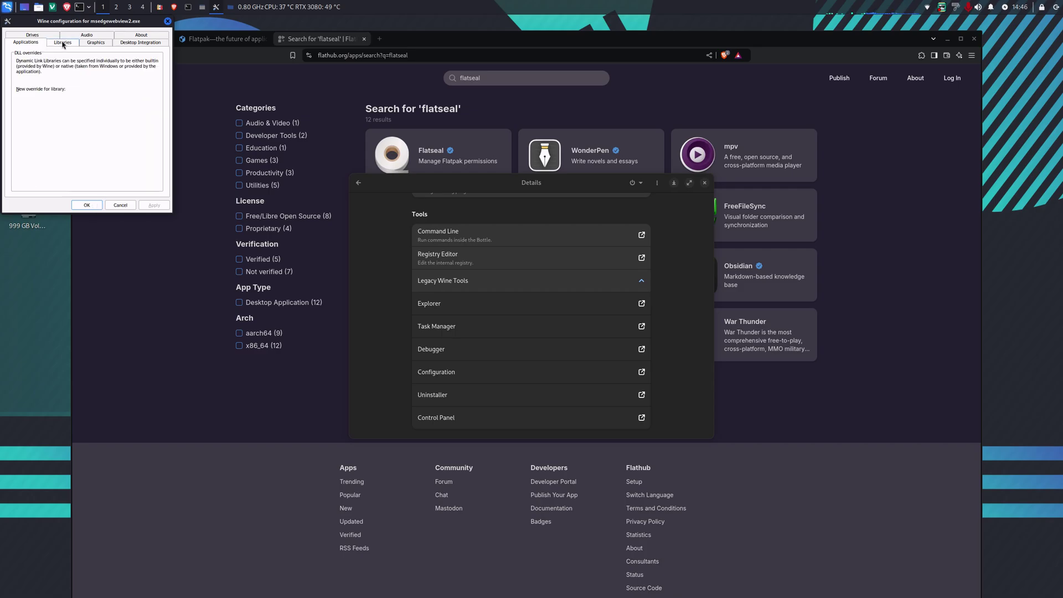
left_click(27, 98)
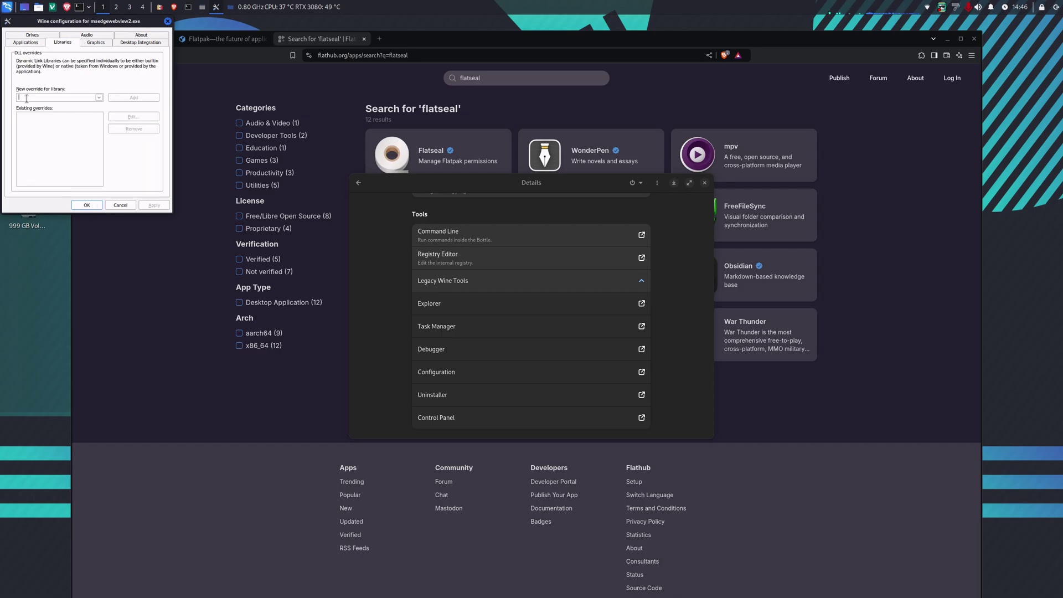
type("urlmon")
left_click(143, 99)
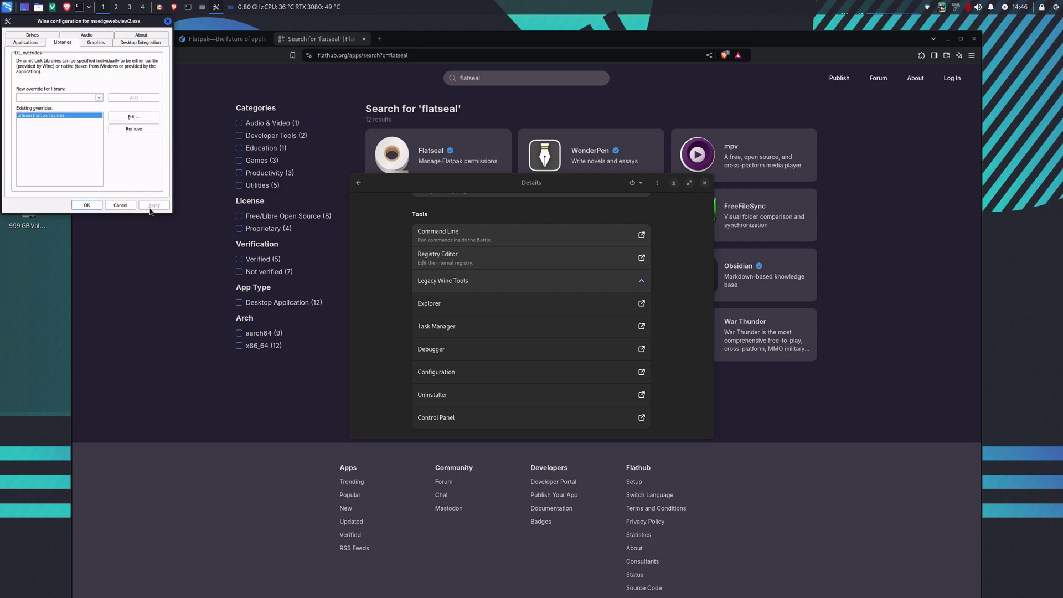
left_click(87, 206)
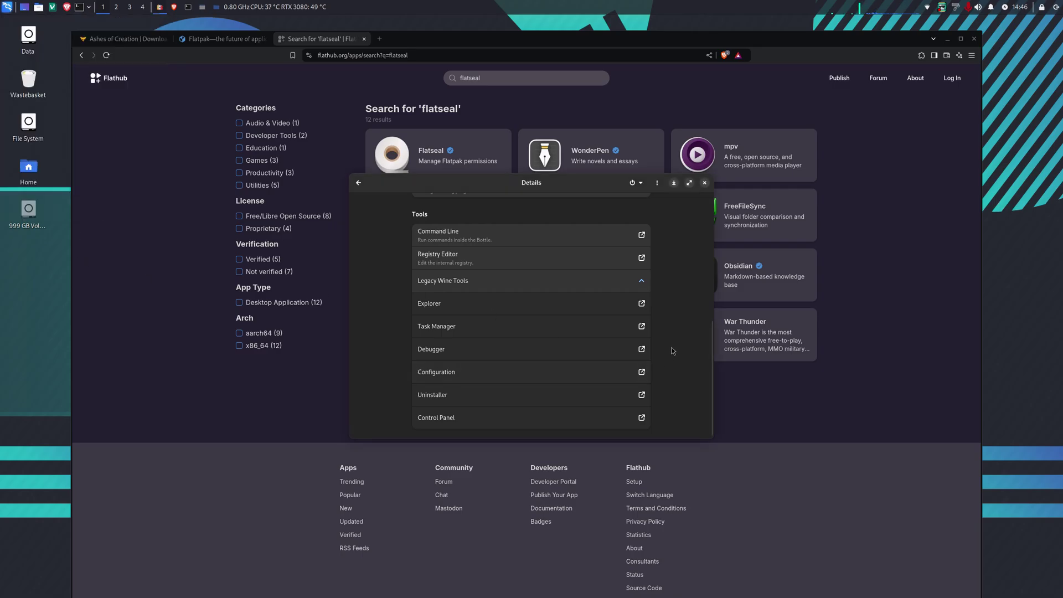
scroll(682, 339, "up", 10)
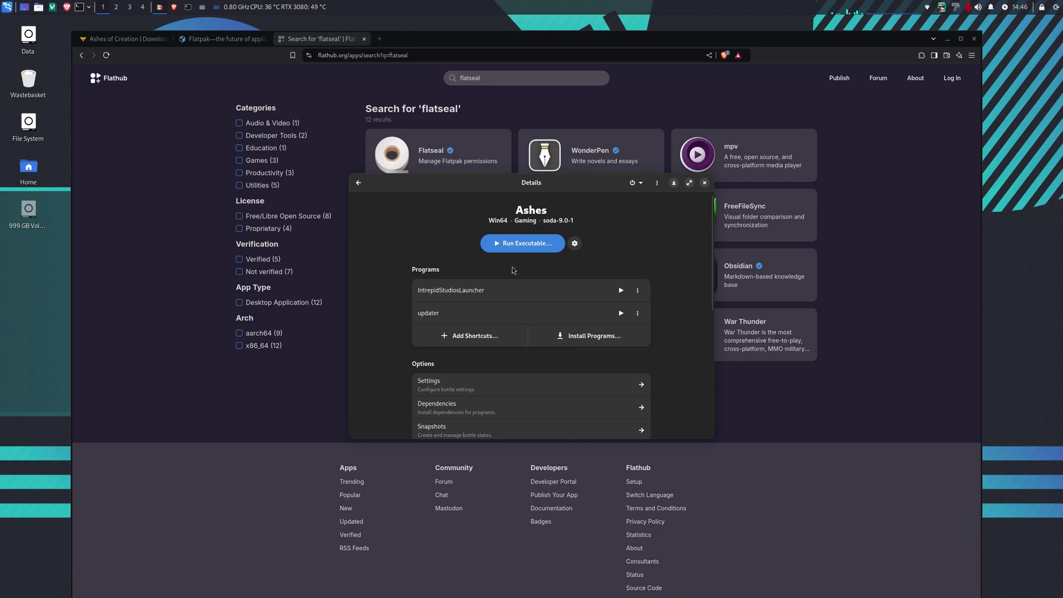
- Relaunch IntrepidStudiosLauncher, log in, and move the now-rendered sign-in window slightly up and left
left_click(621, 291)
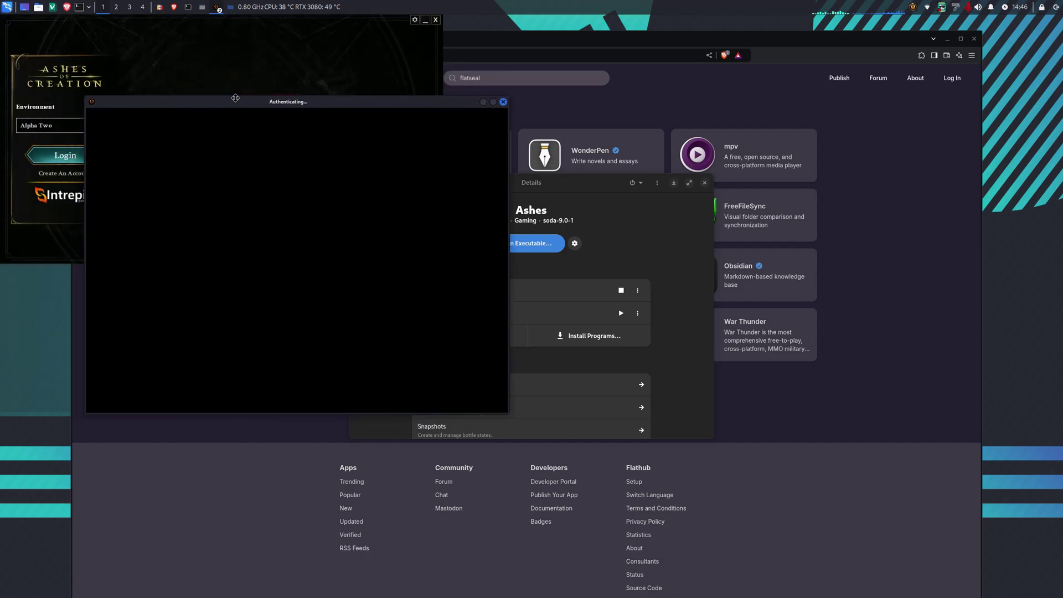
left_click(181, 252)
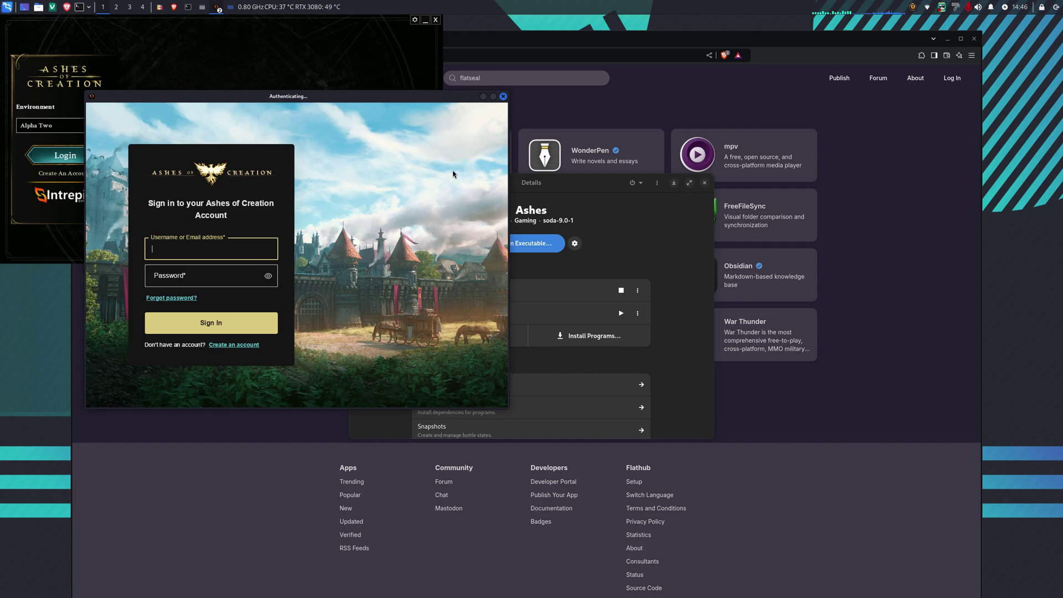
left_click_drag(420, 96, 390, 83)
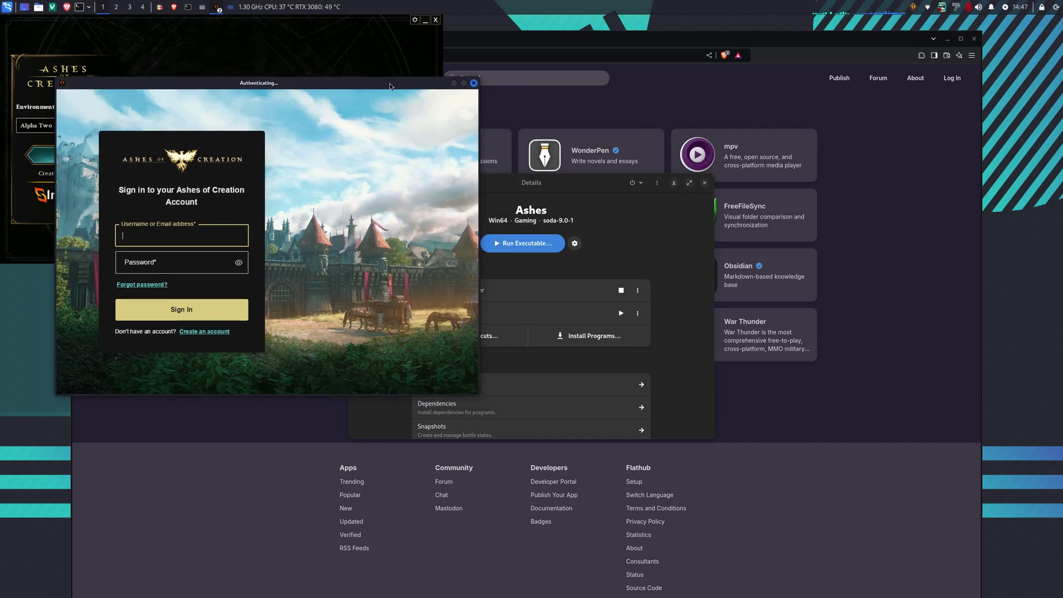